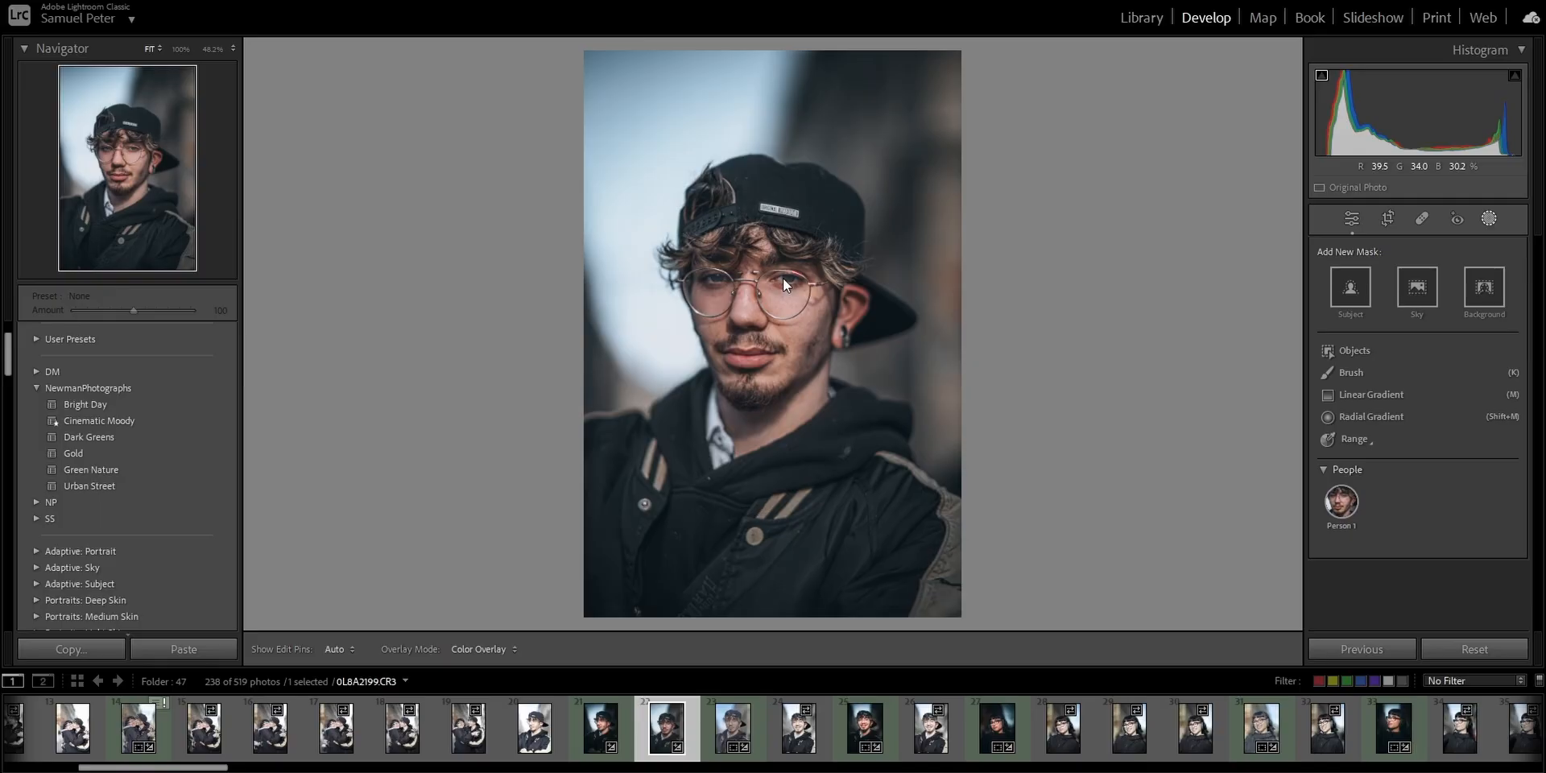
Mask the background, set its exposure to −0.23 and saturation to −11, and compare the masked result with the original.
left_click(783, 279)
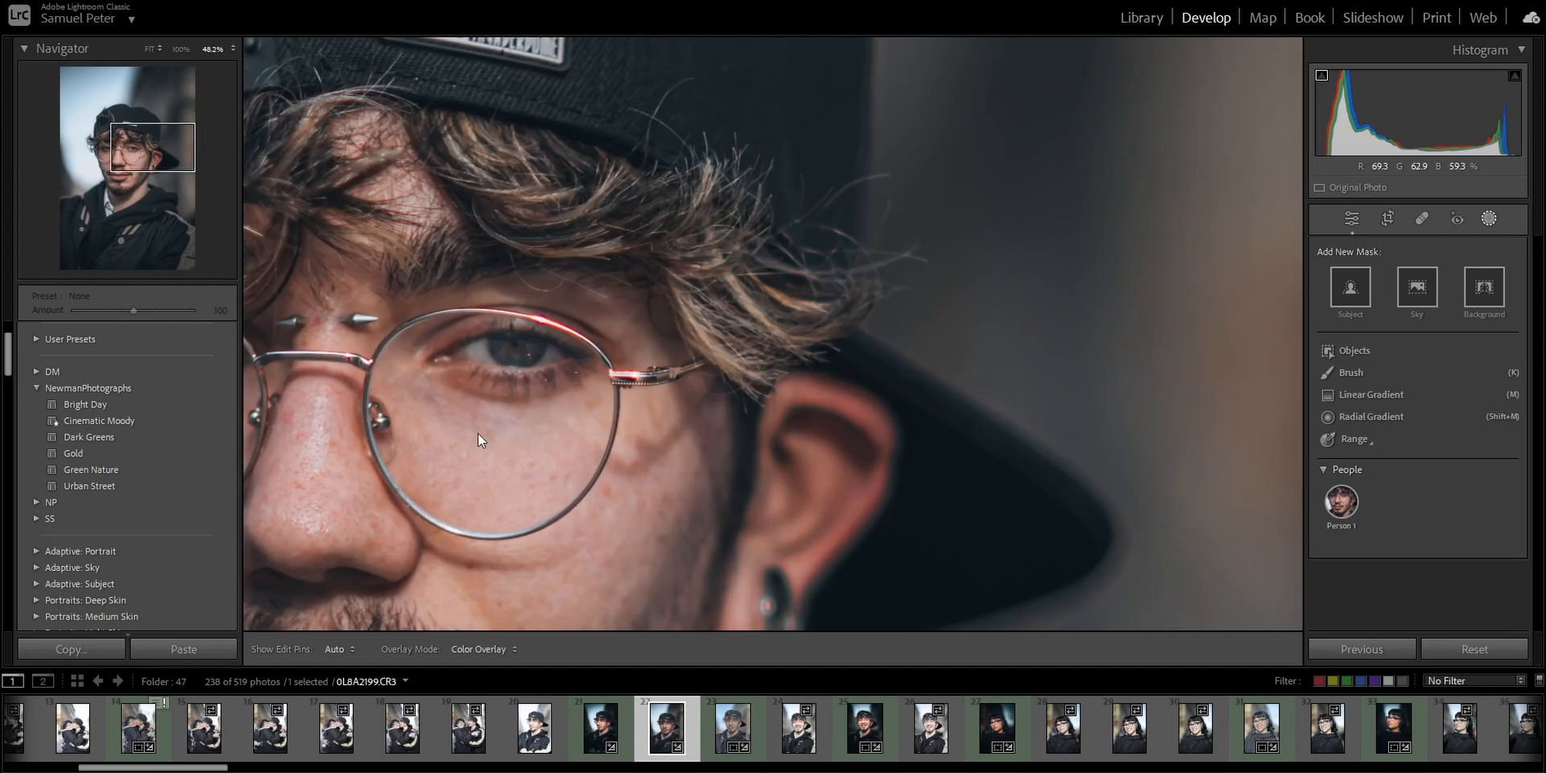
left_click(900, 435)
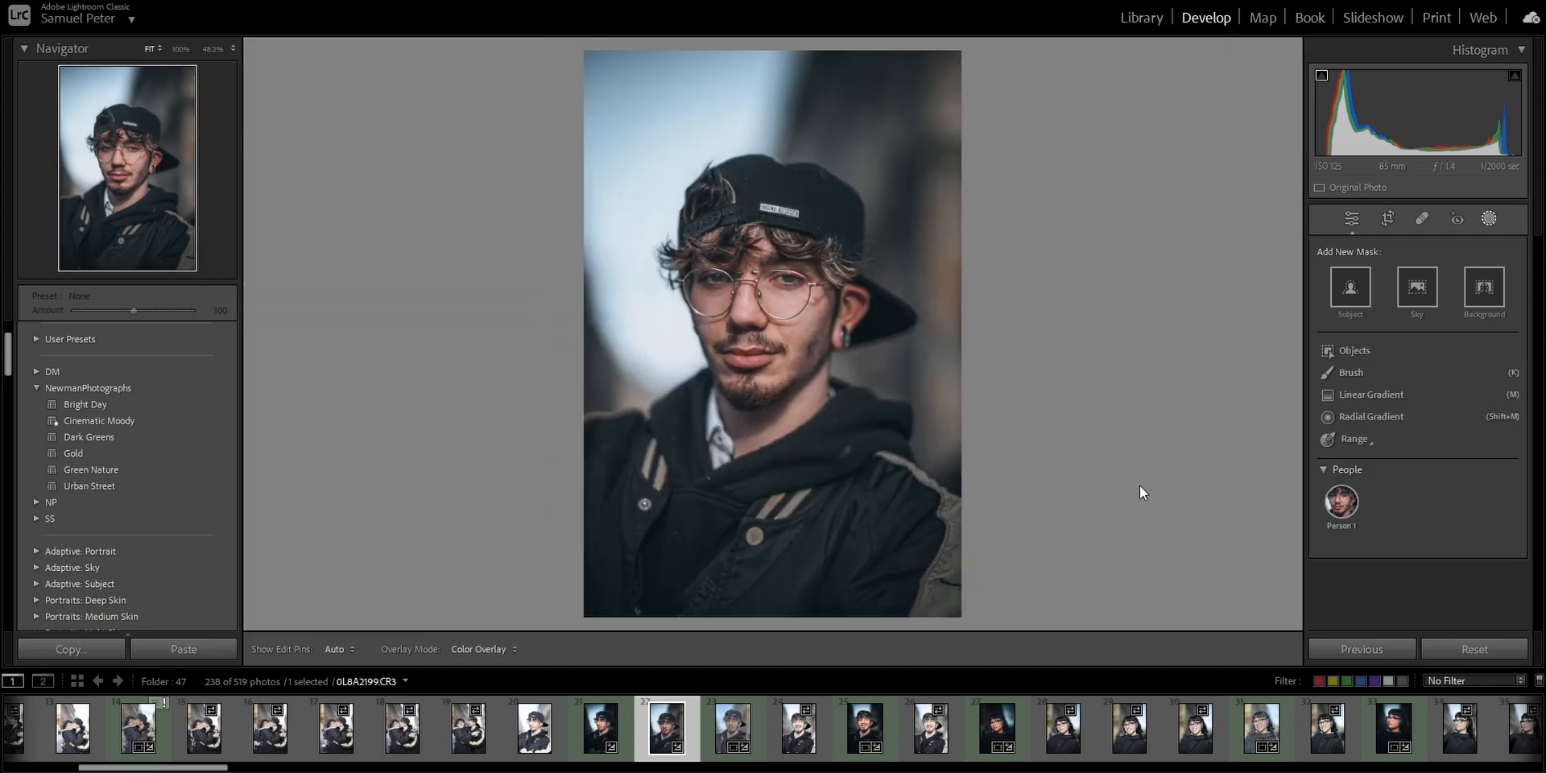
left_click(1486, 288)
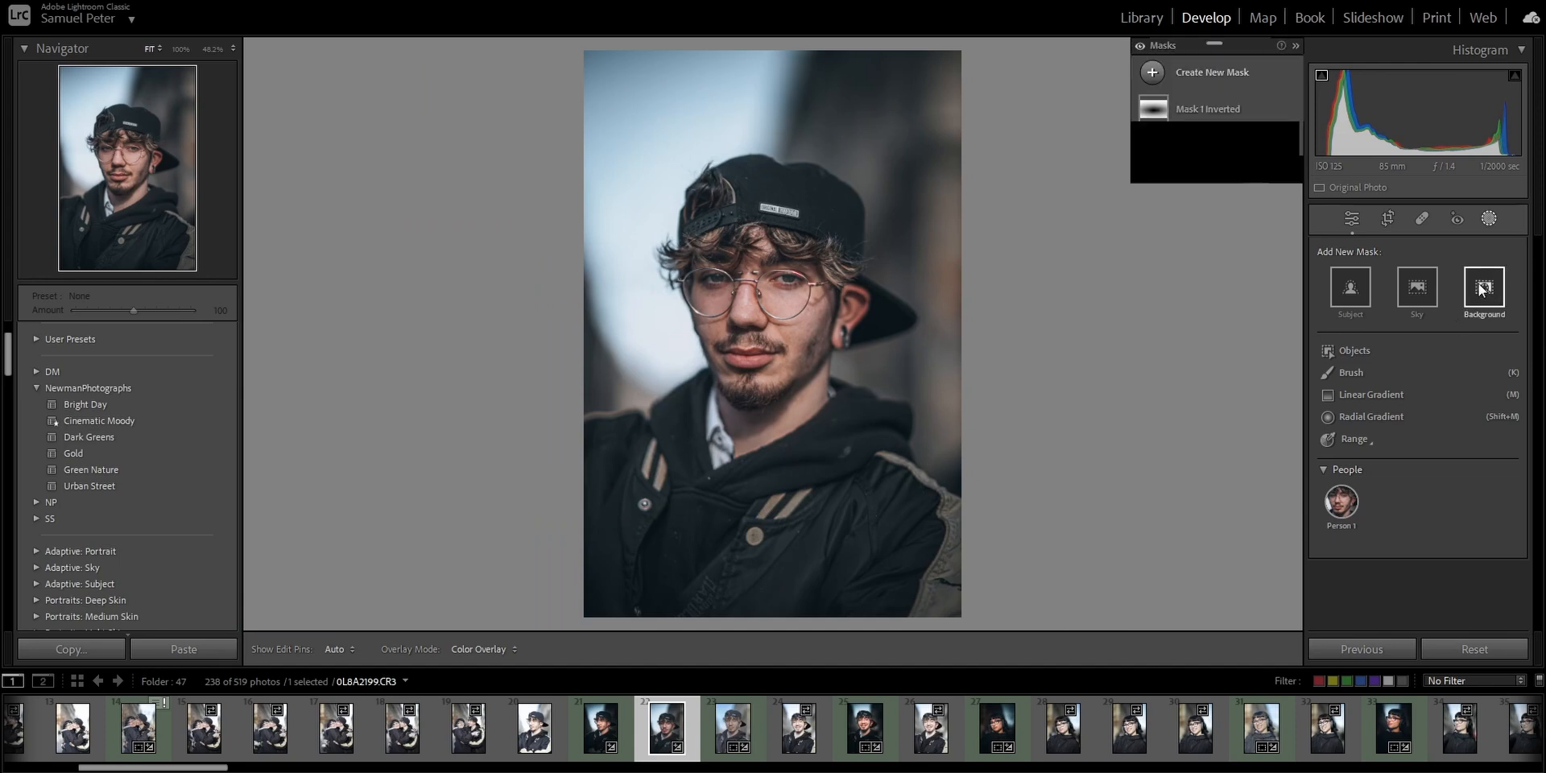
left_click_drag(1431, 385, 1428, 390)
scroll(1356, 513, "down", 3)
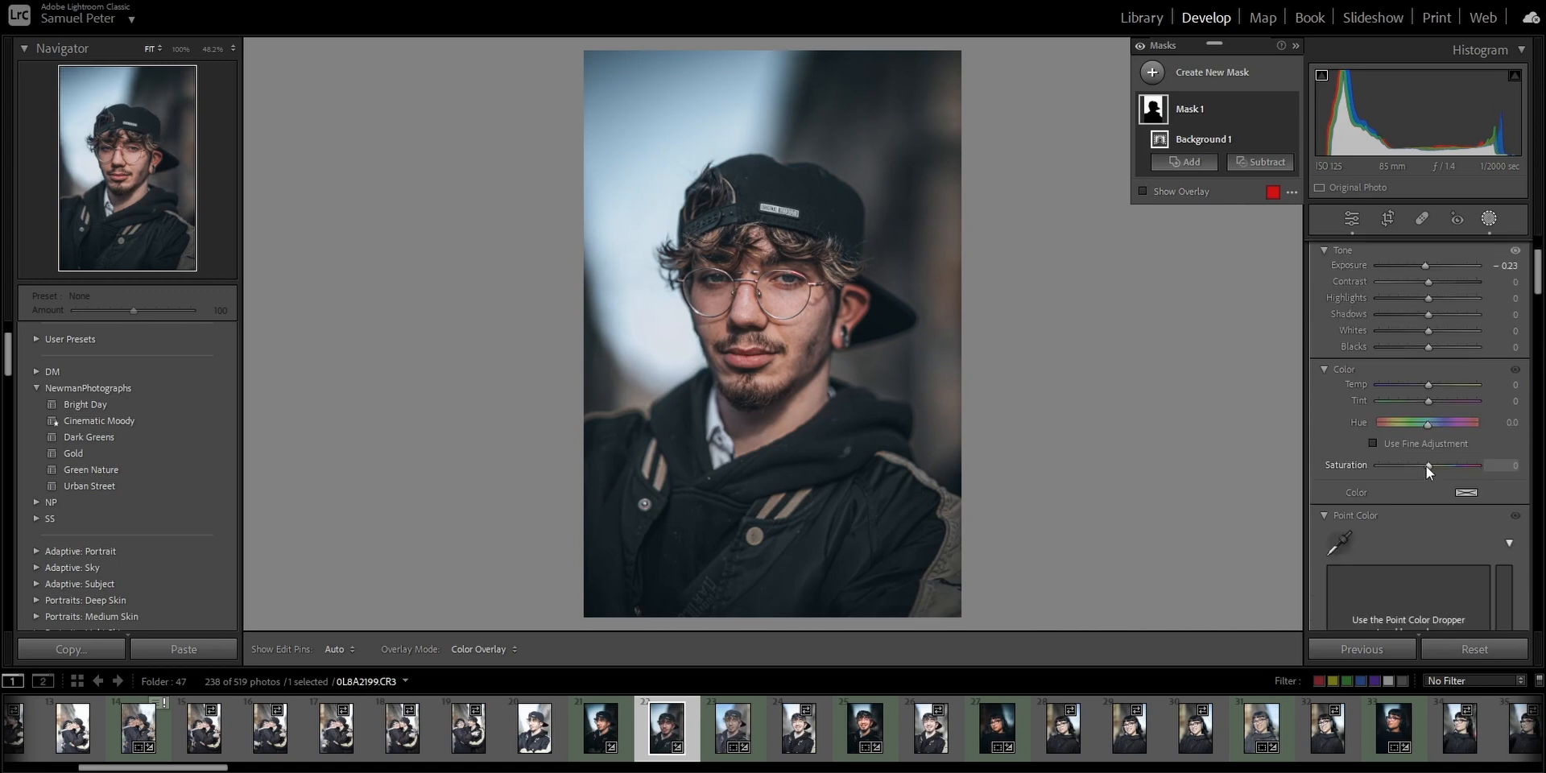
left_click_drag(1426, 465, 1426, 466)
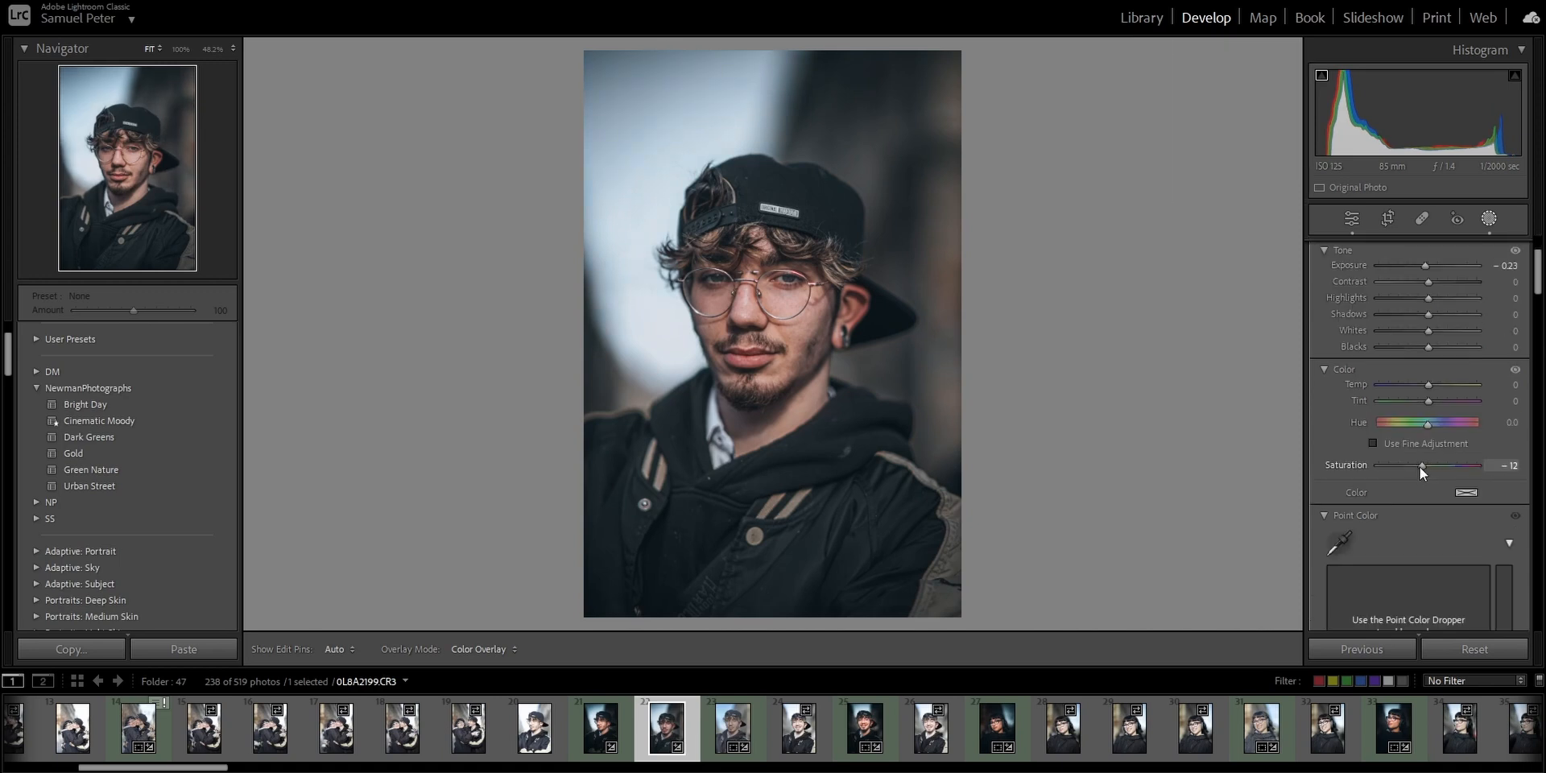
left_click_drag(1420, 467, 1421, 474)
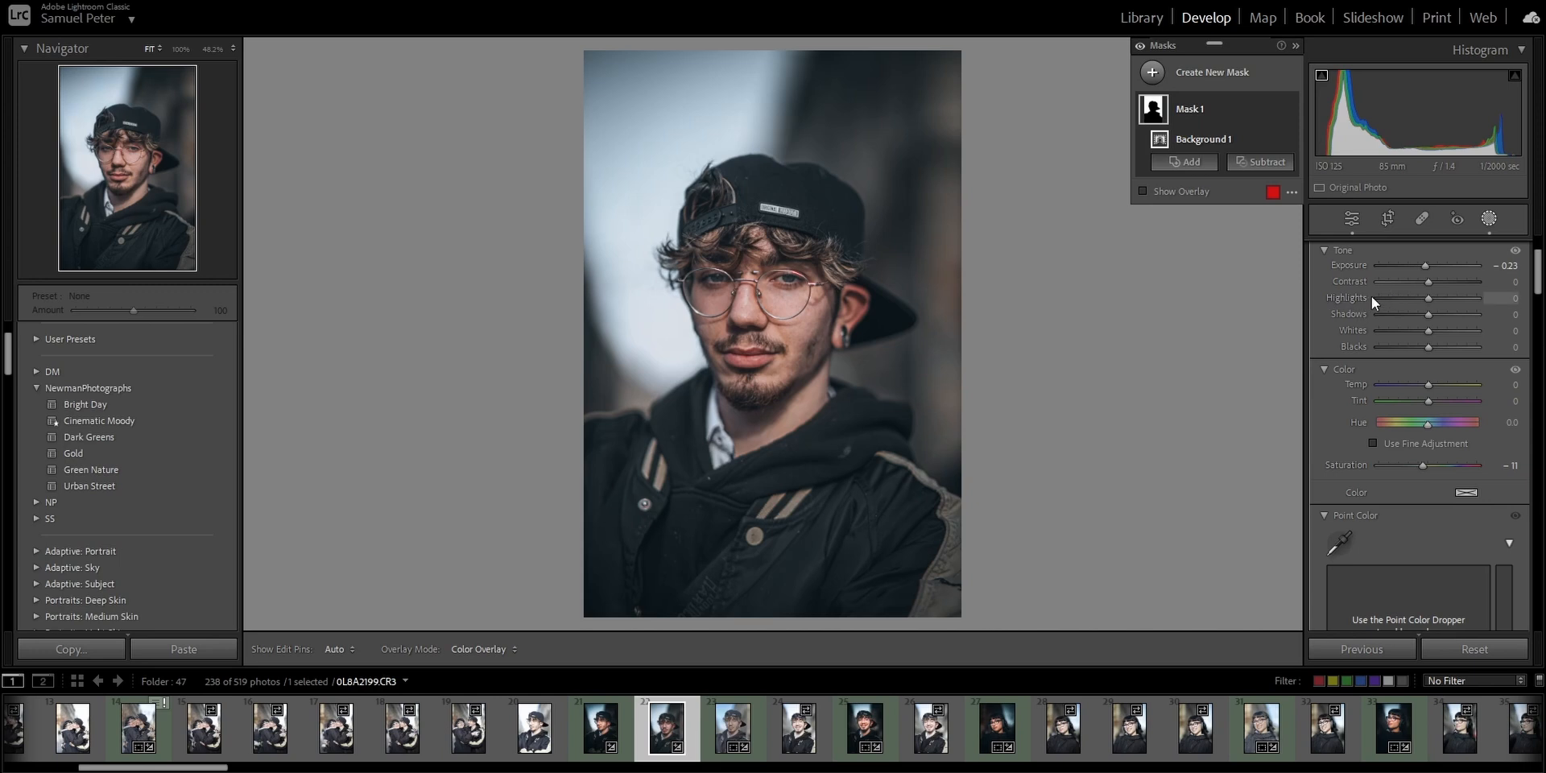
left_click(1139, 45)
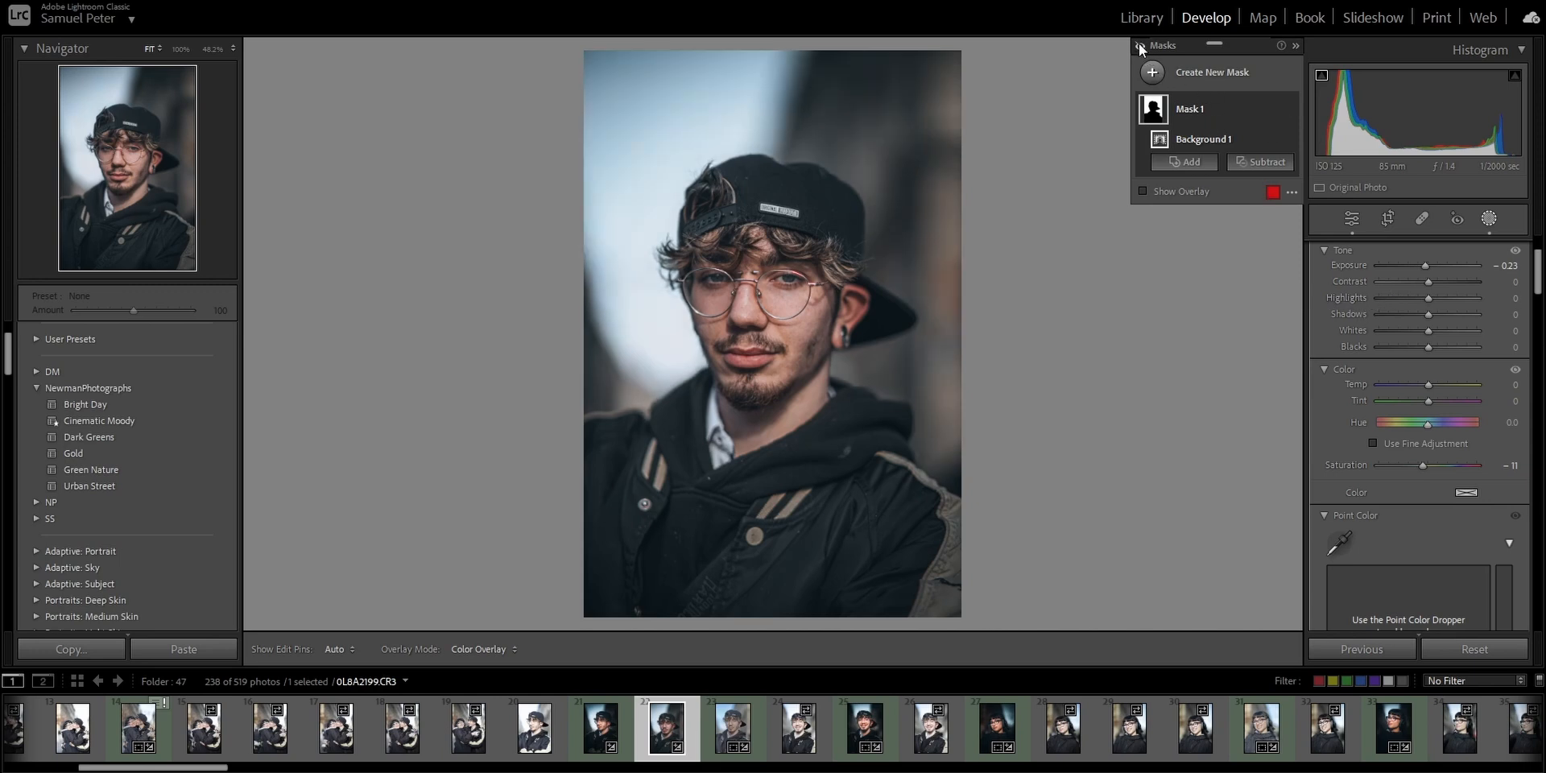
Add a radial gradient mask around the head and set exposure to 0.43, shadows to 4 and whites to 6.
left_click(1262, 161)
left_click(1264, 270)
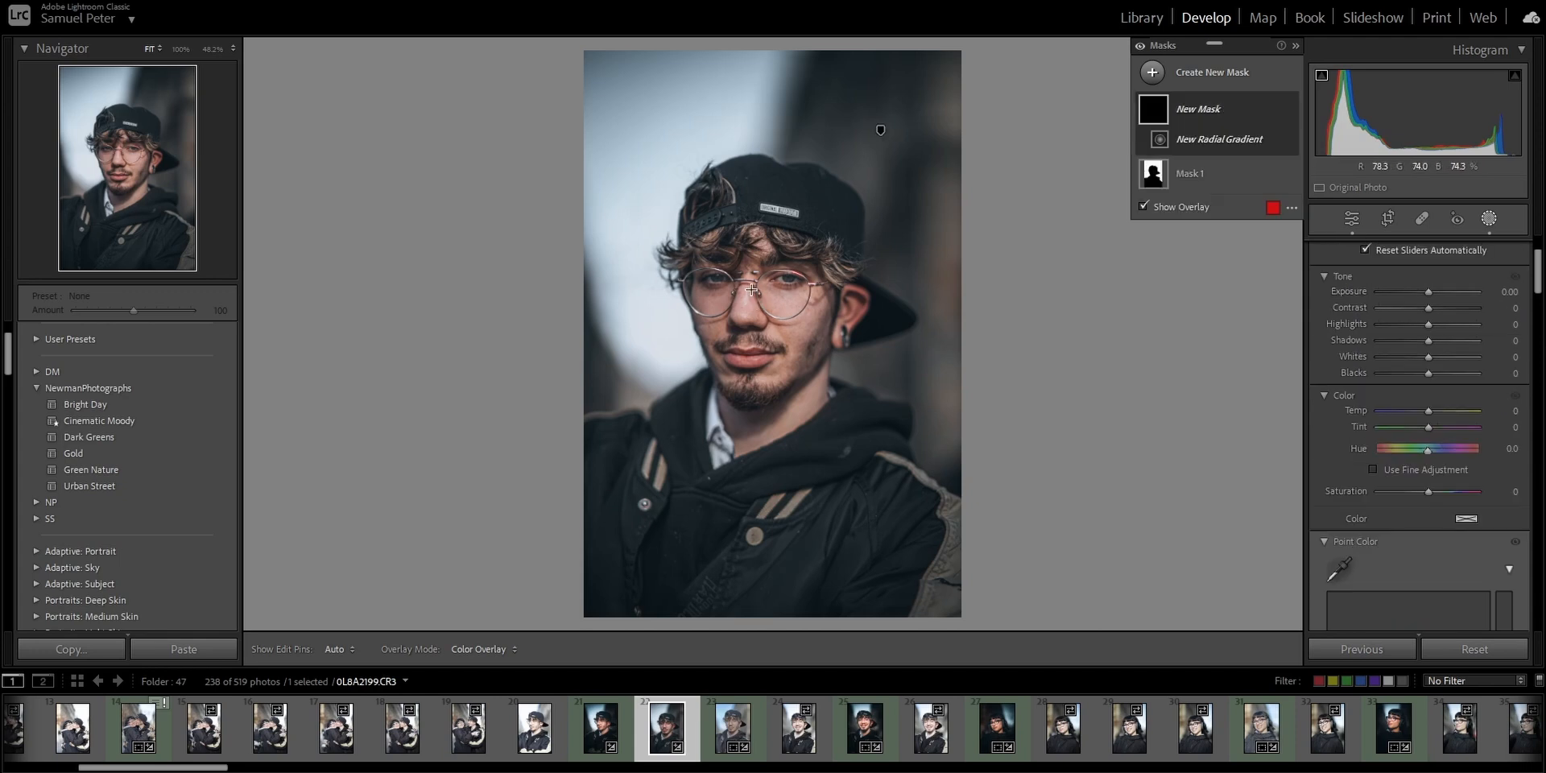
left_click_drag(750, 296, 938, 452)
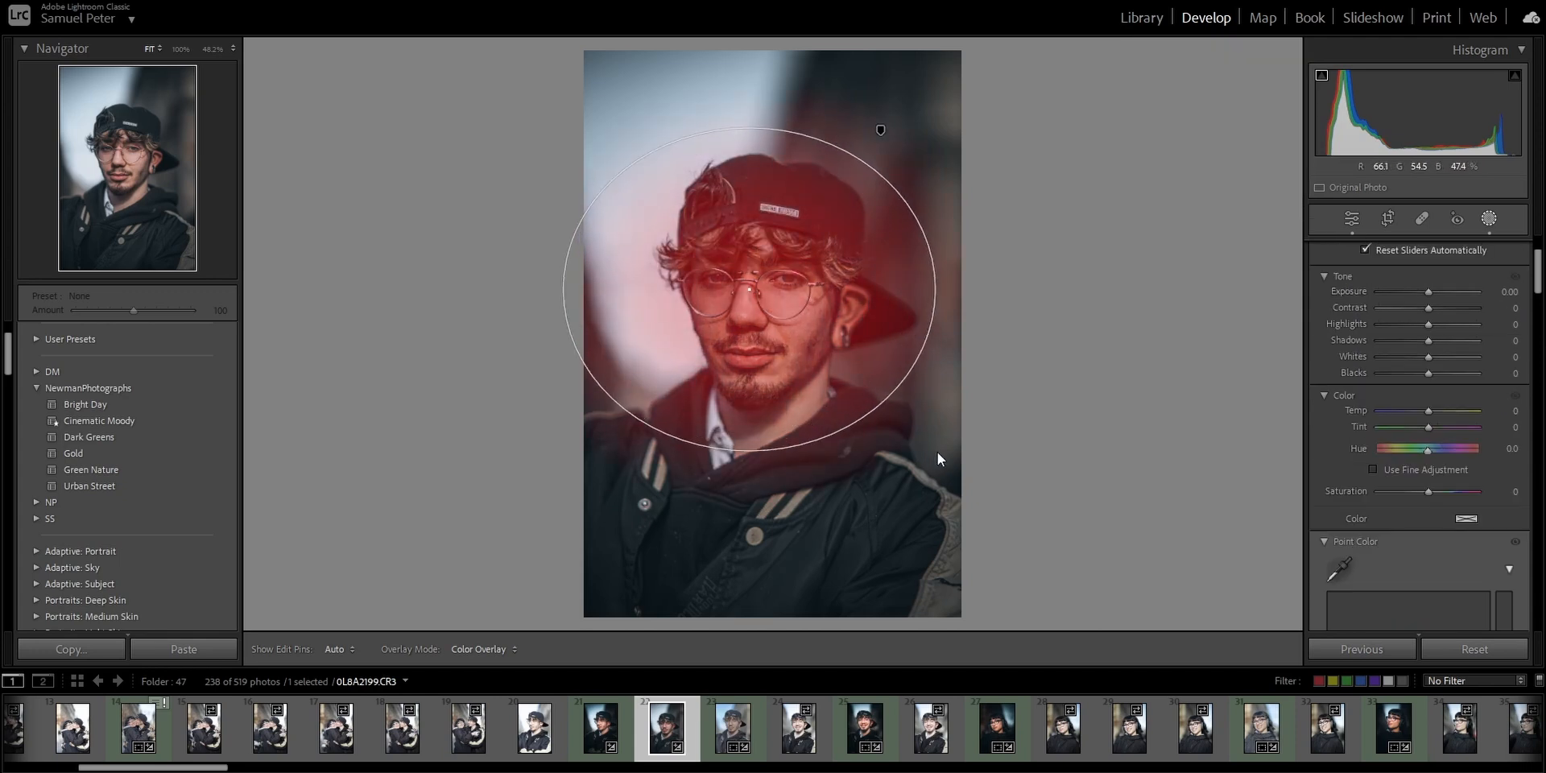
left_click_drag(1430, 296, 1434, 296)
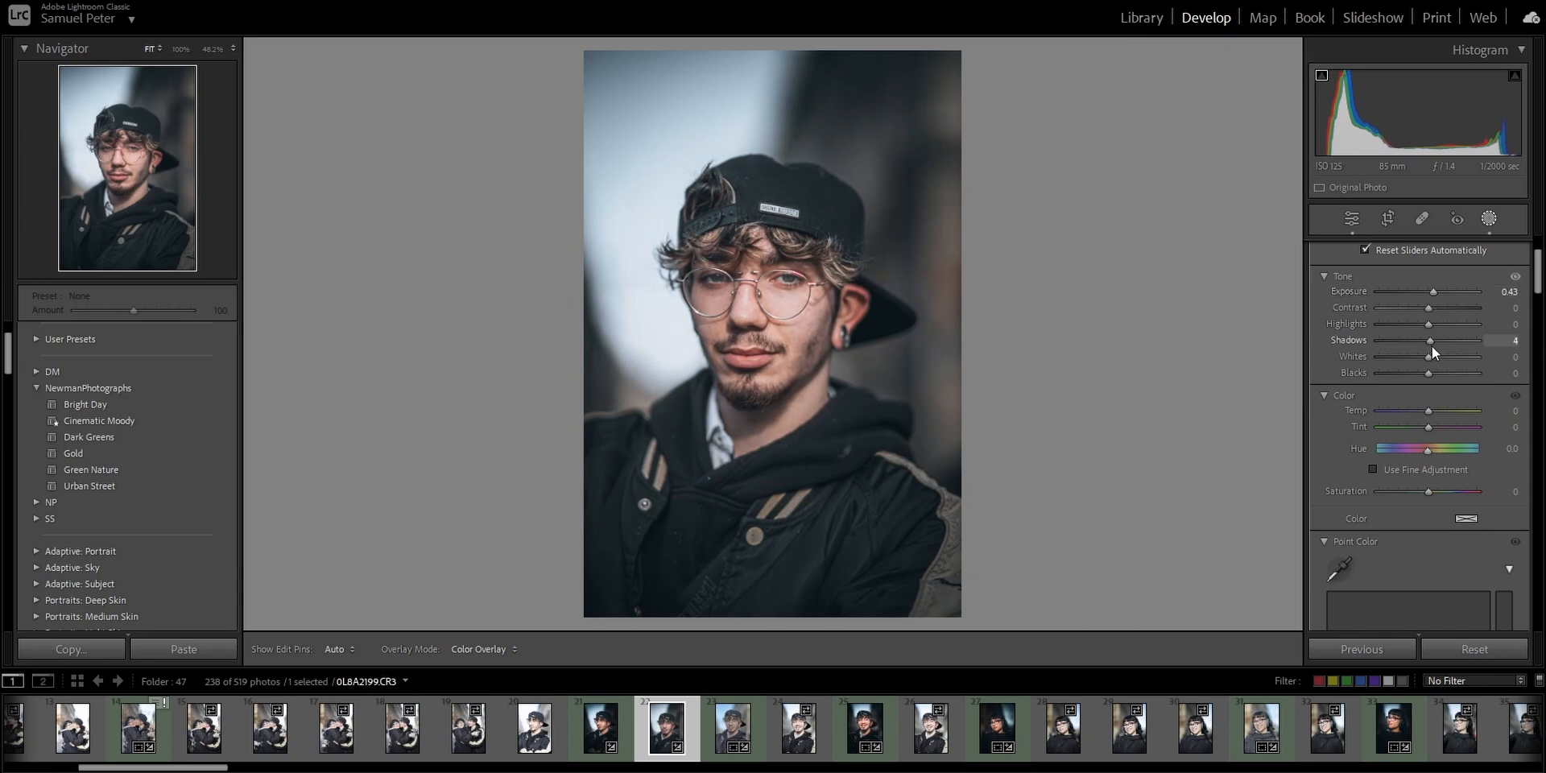
left_click_drag(1432, 349, 1432, 356)
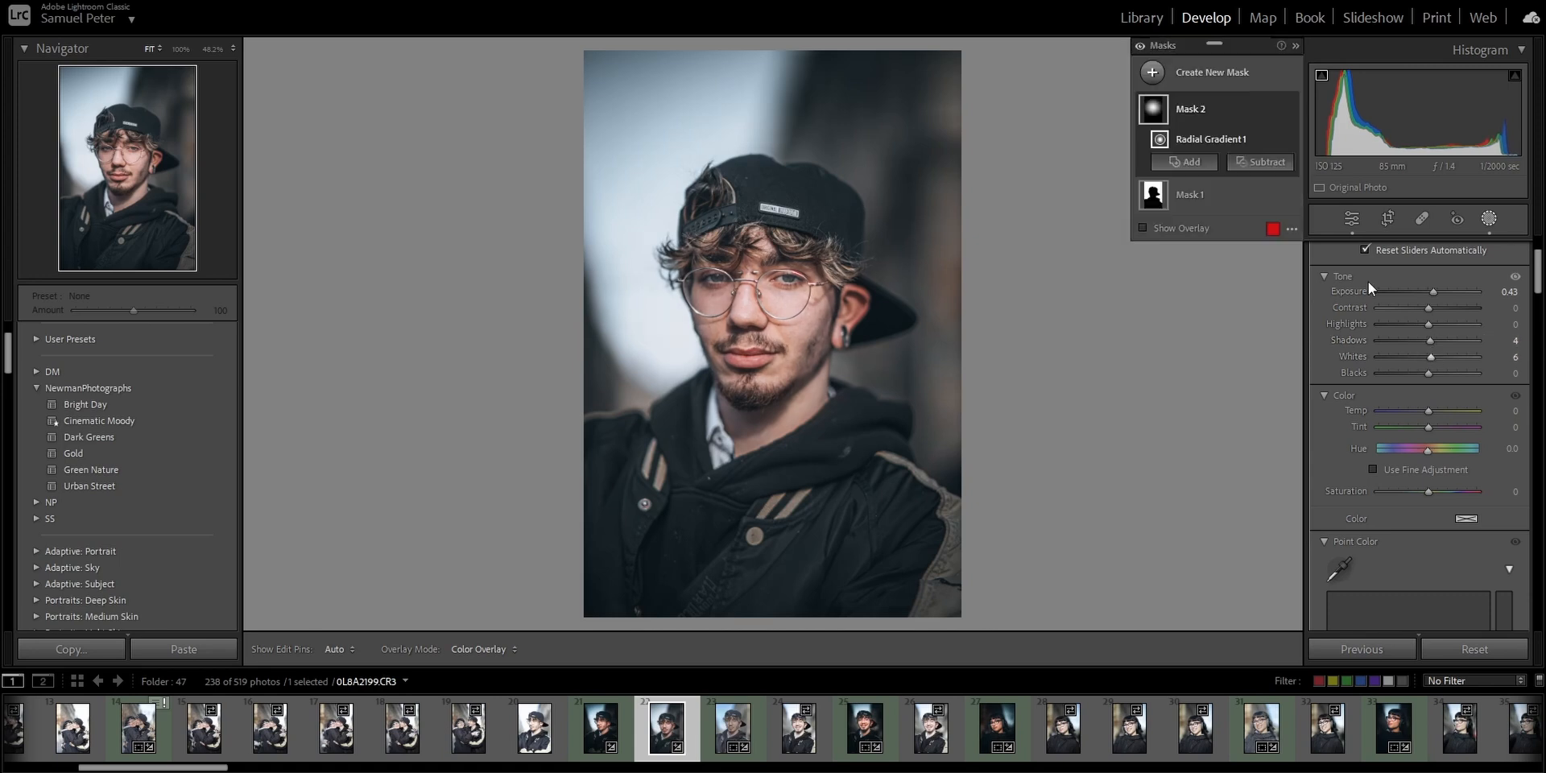
Duplicate and invert the radial gradient mask, and lower the exposure of the area around the head.
right_click(1272, 107)
left_click(1337, 163)
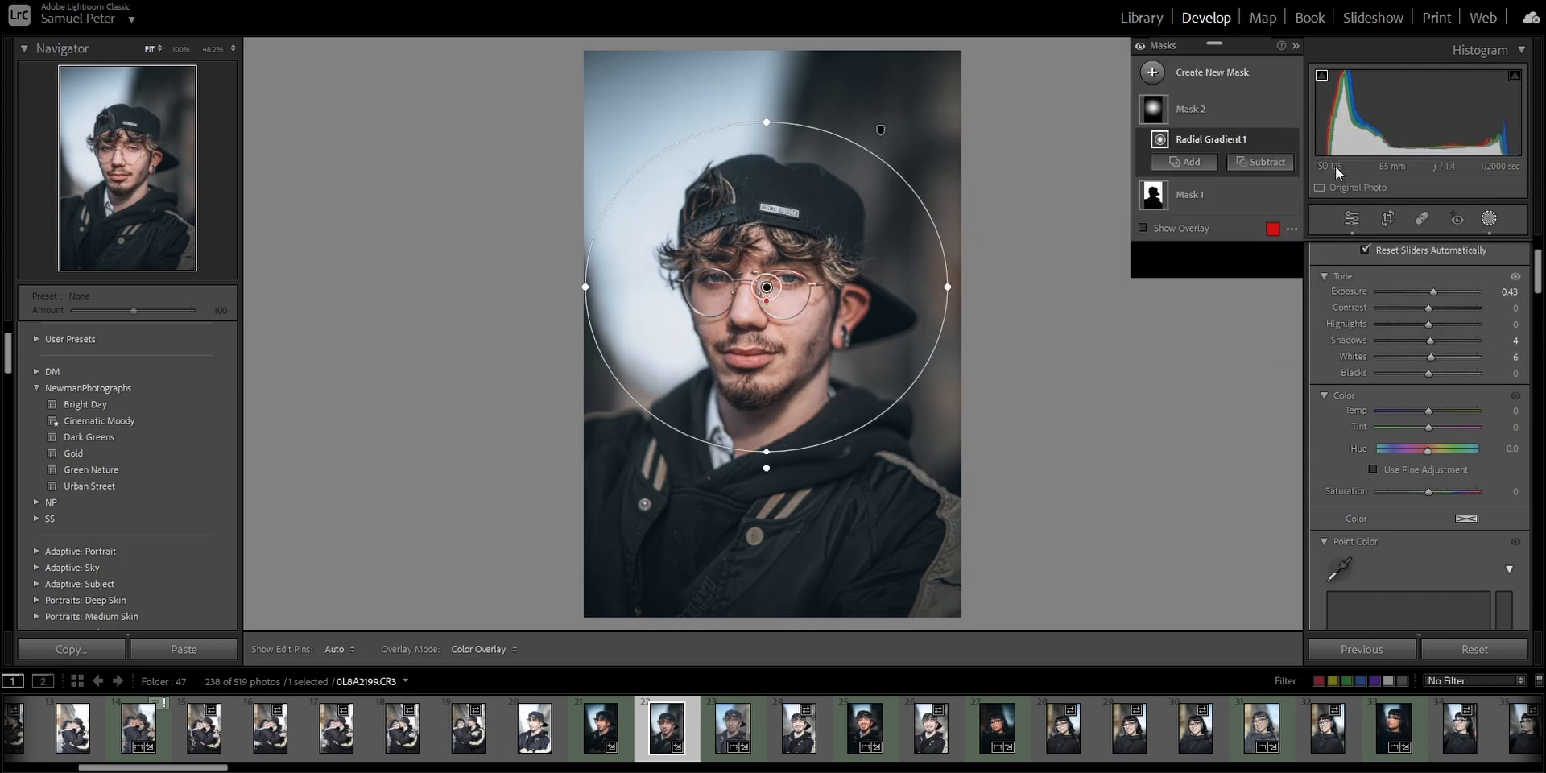
key("o")
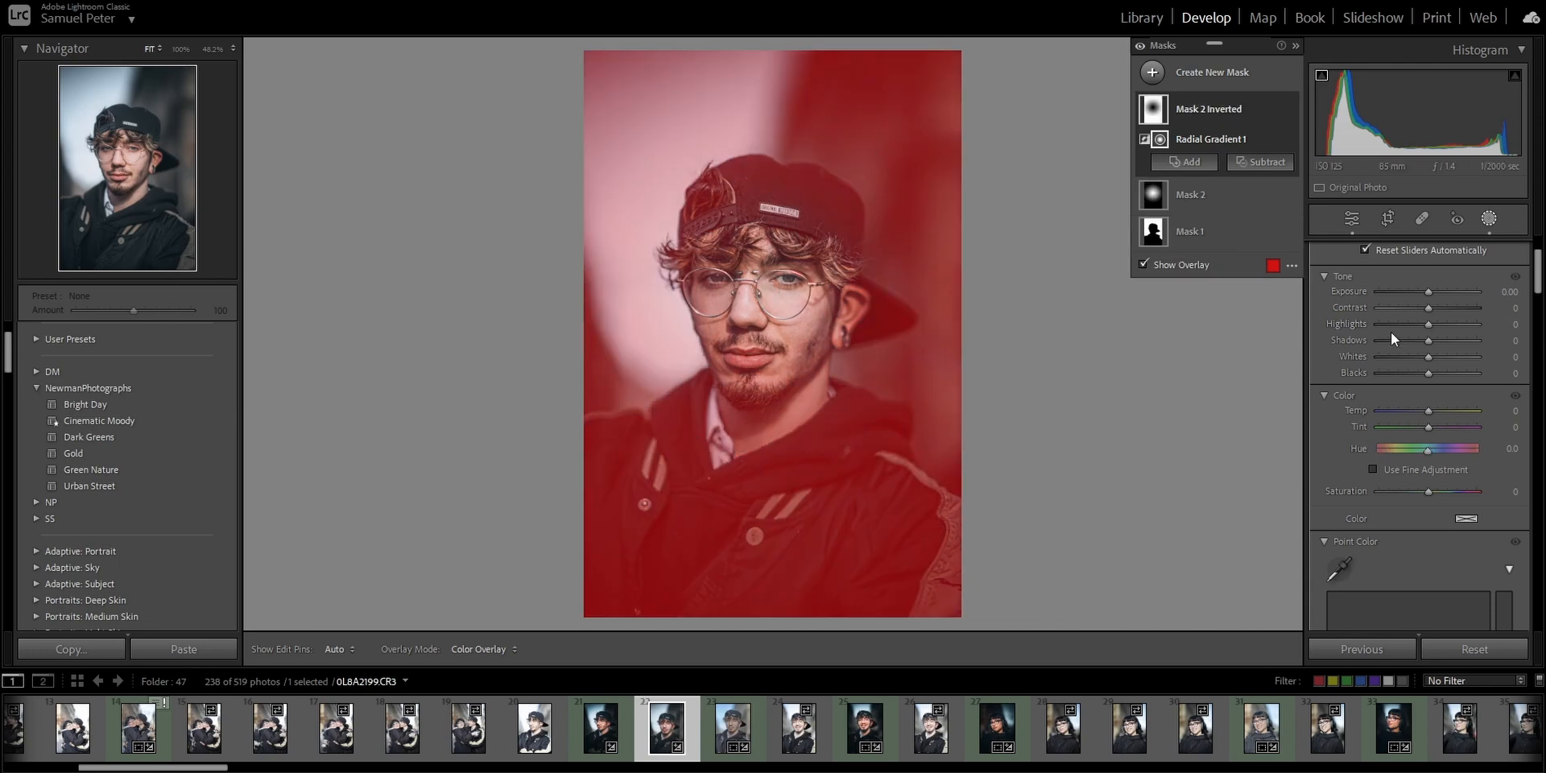
left_click_drag(1428, 294, 1419, 295)
Create a people mask for Person 1 covering facial skin, body skin, eye sclera, and iris and pupil.
left_click(1195, 176)
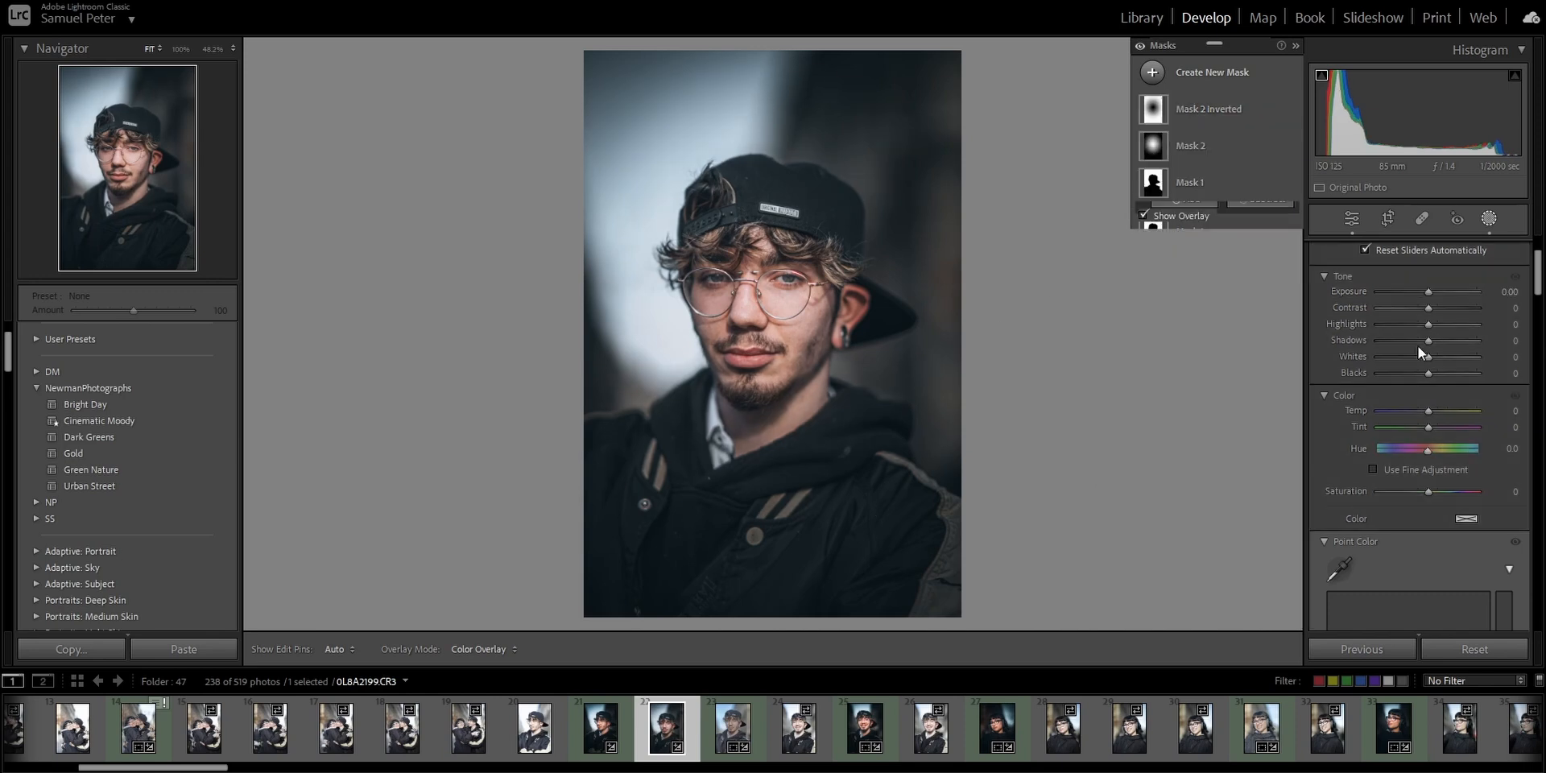
left_click(1418, 346)
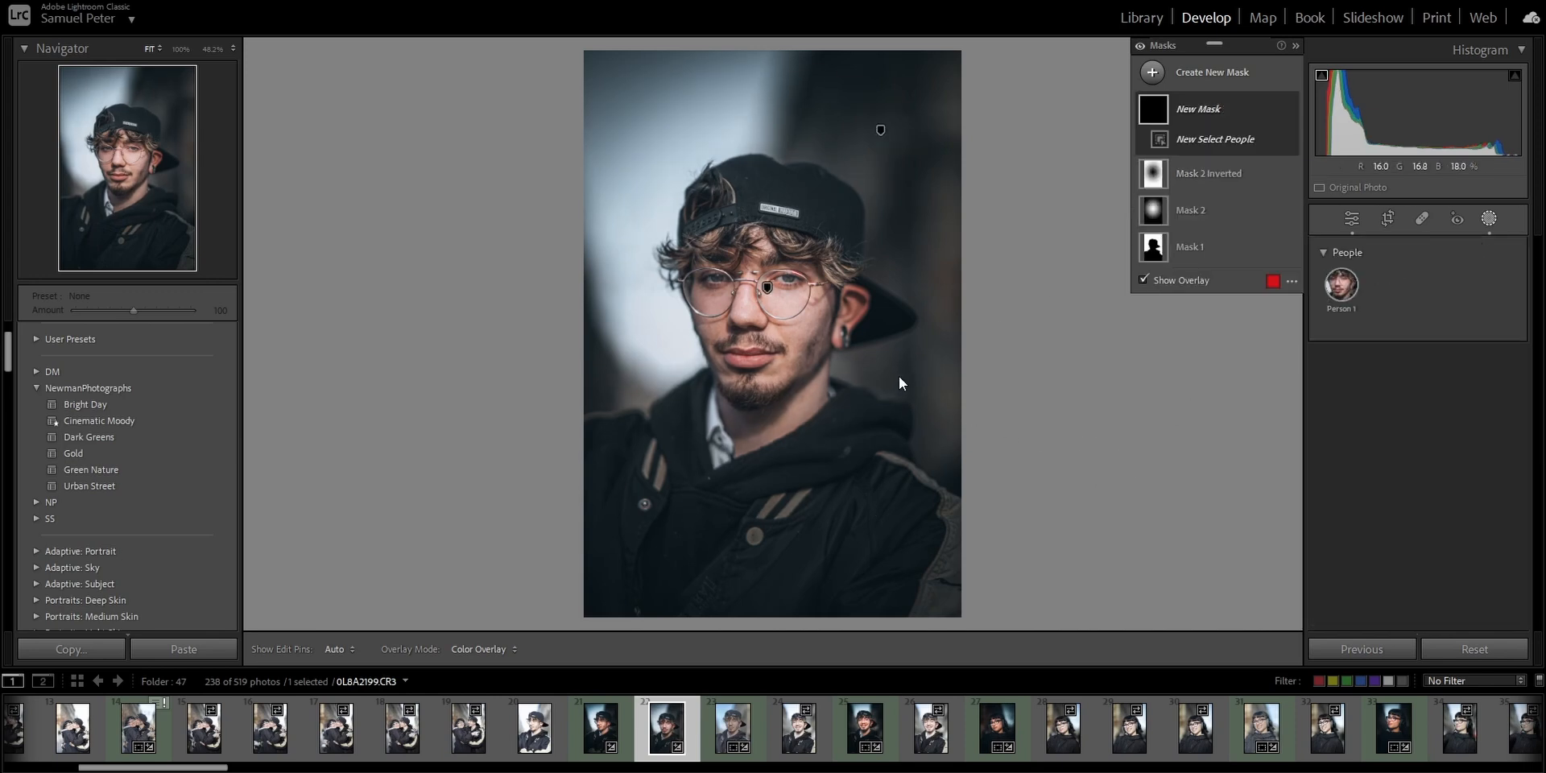
left_click(1337, 295)
left_click(1336, 294)
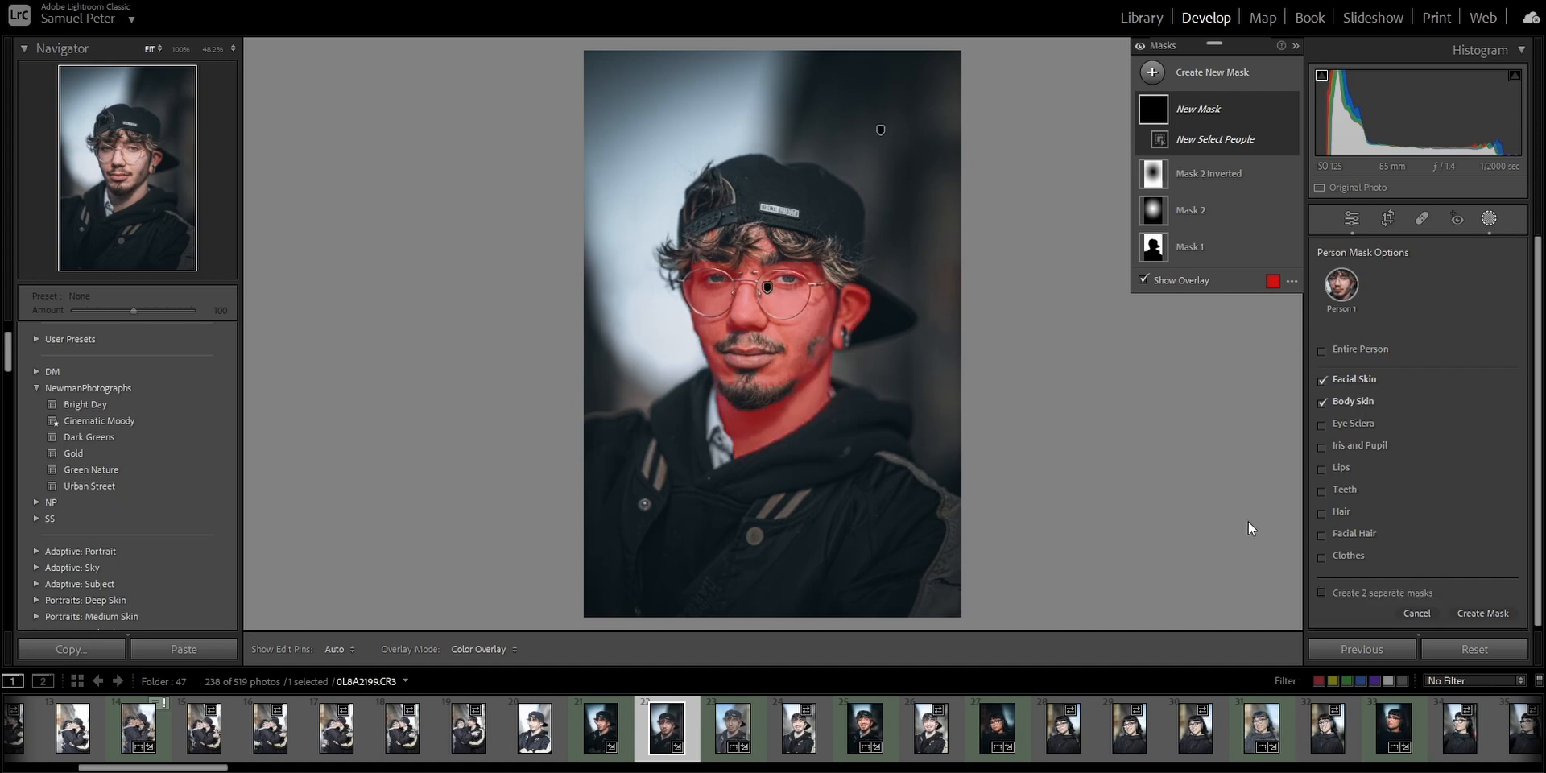
left_click(1361, 450)
left_click(1351, 424)
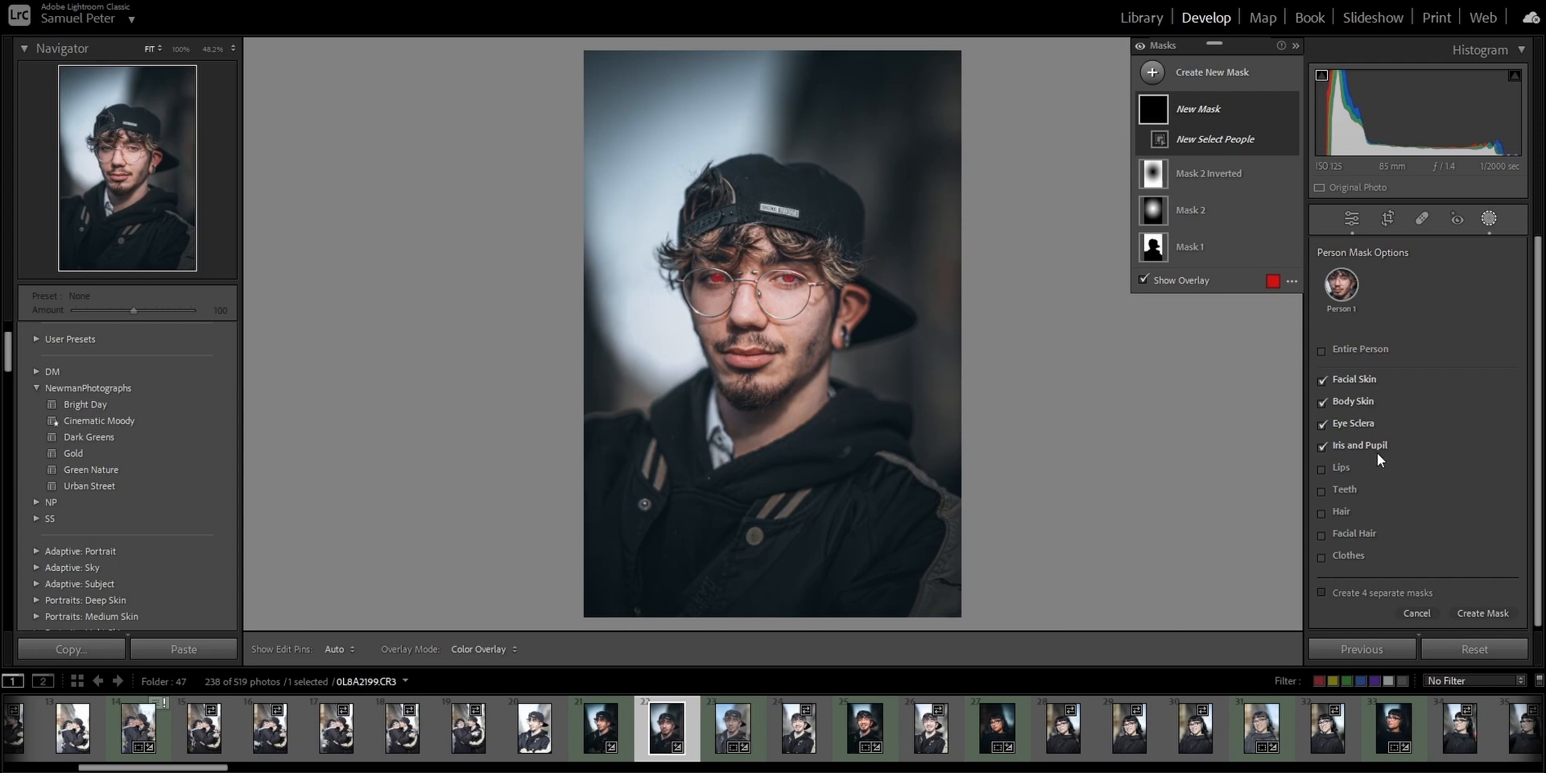
left_click(1499, 617)
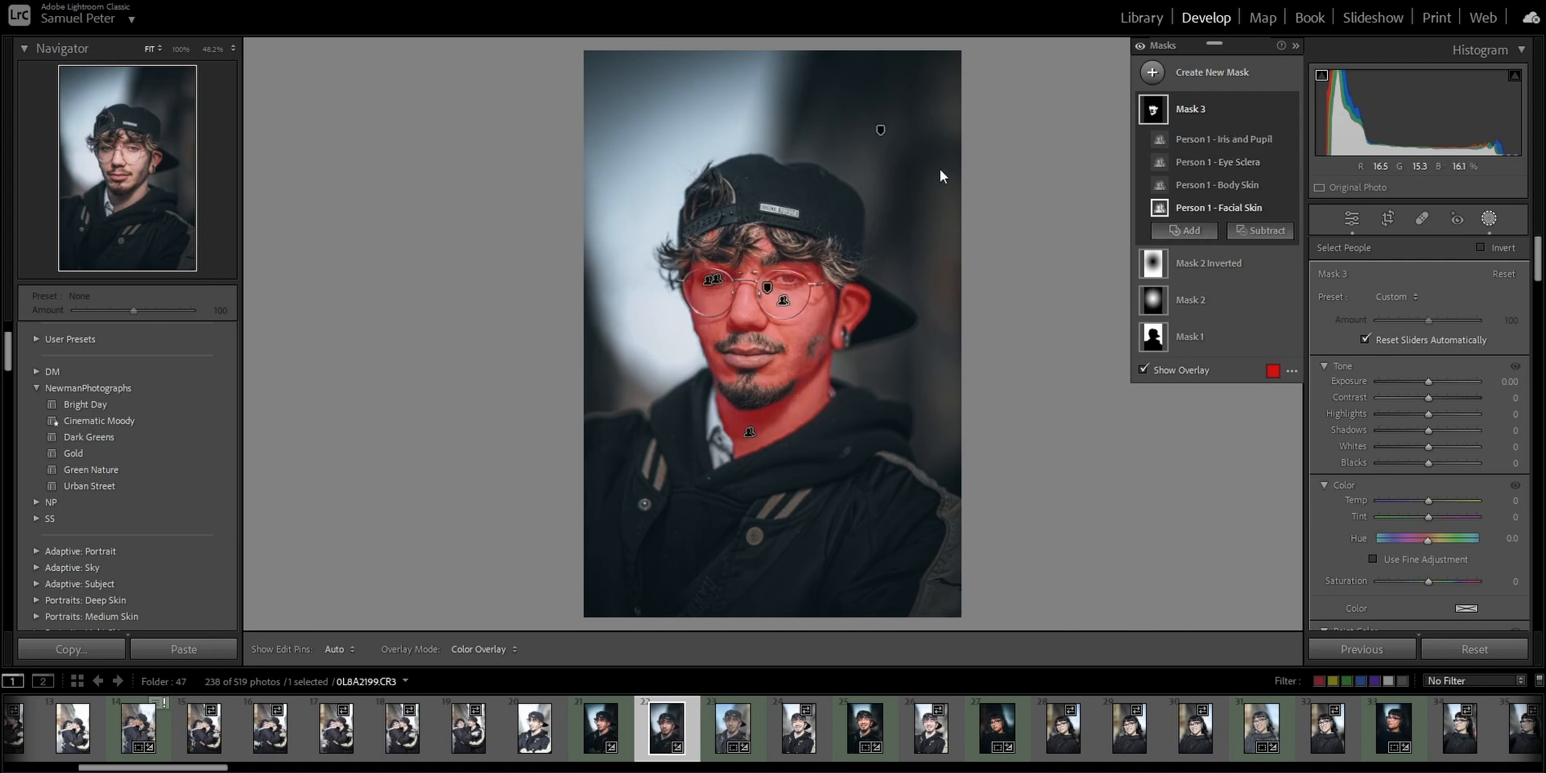
Move the iris and pupil and the eye sclera components out of Mask 3 into a separate new mask.
left_click(1237, 139)
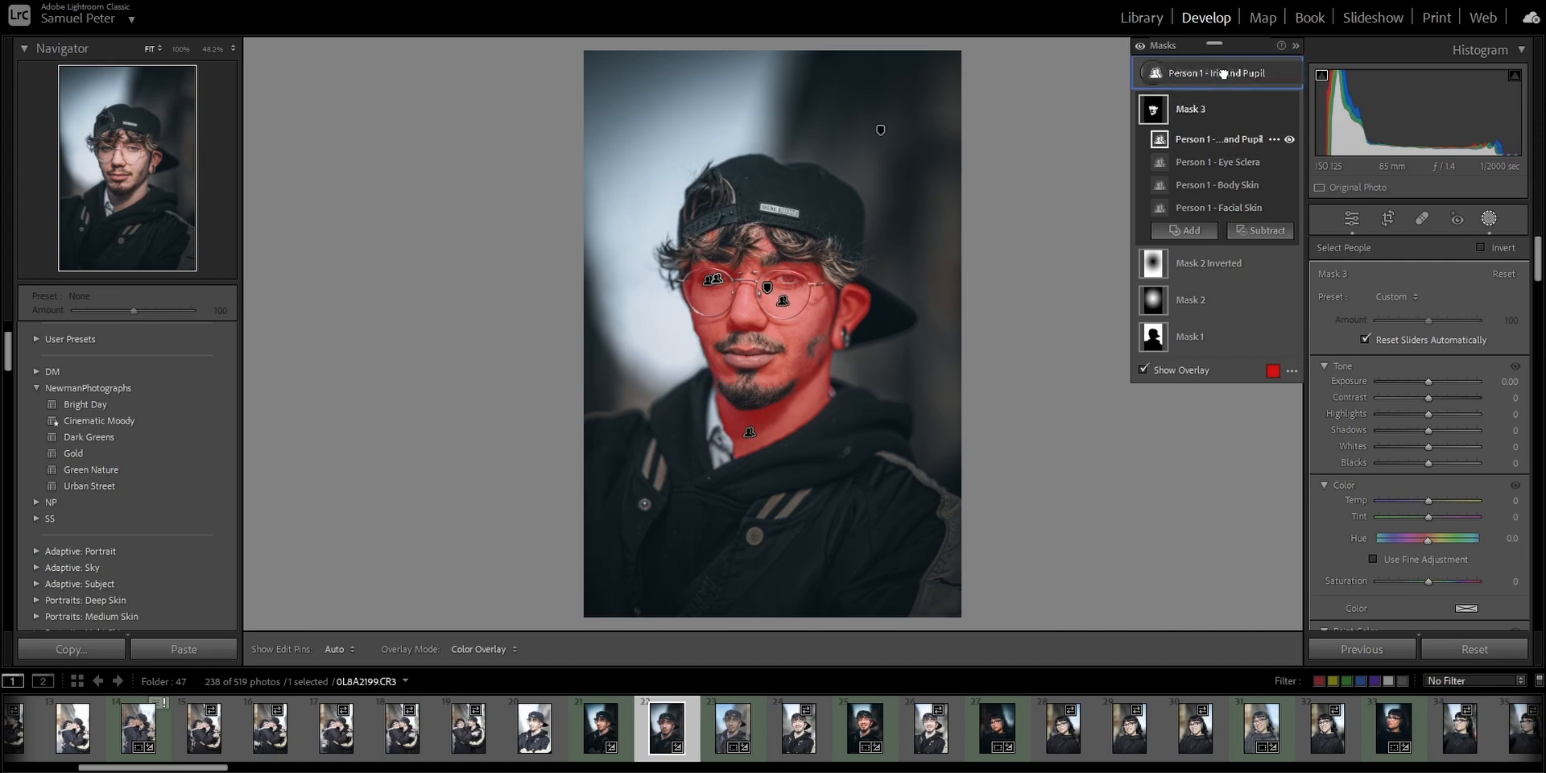
left_click_drag(1226, 73, 1225, 73)
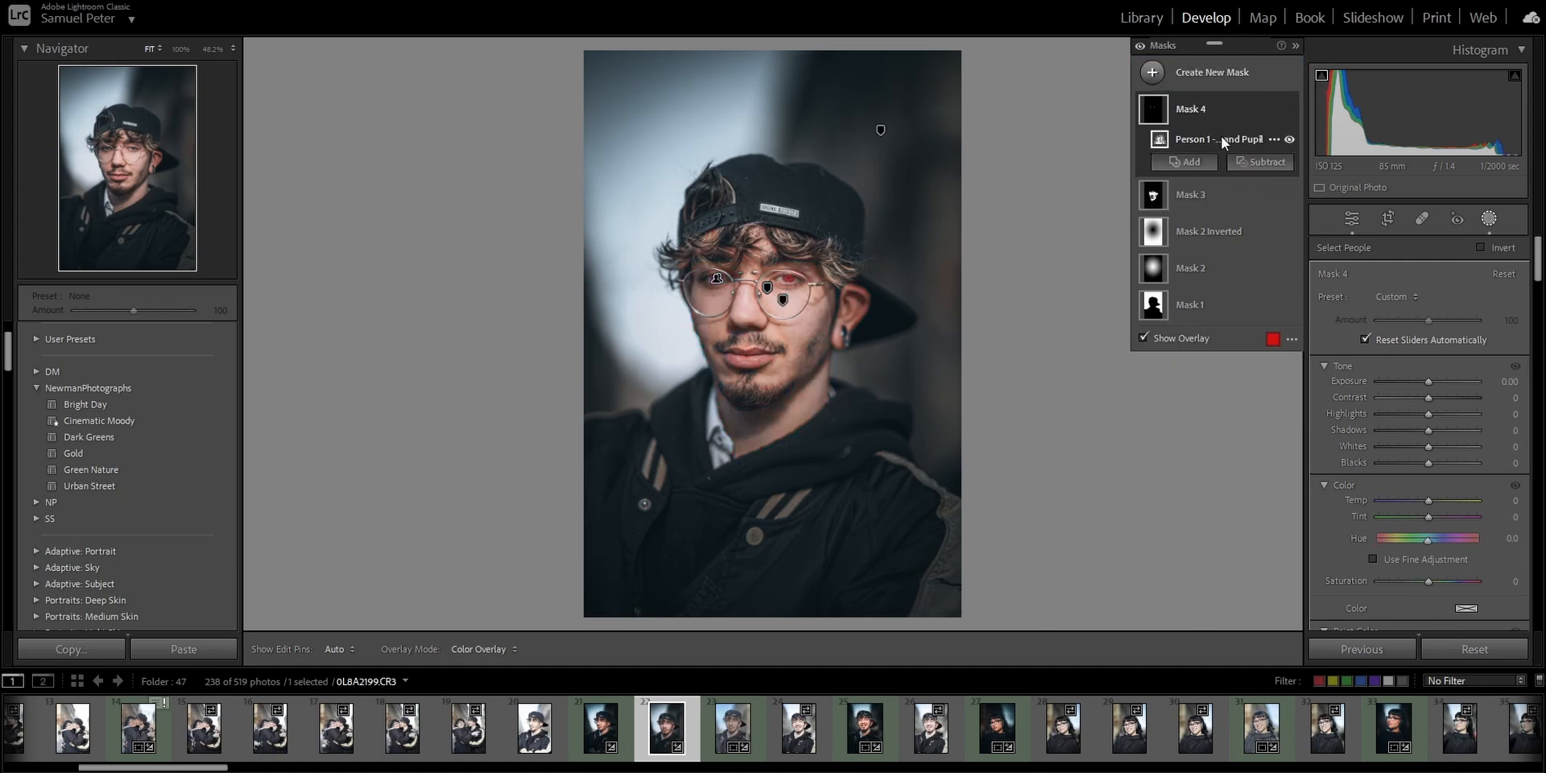
left_click(1212, 200)
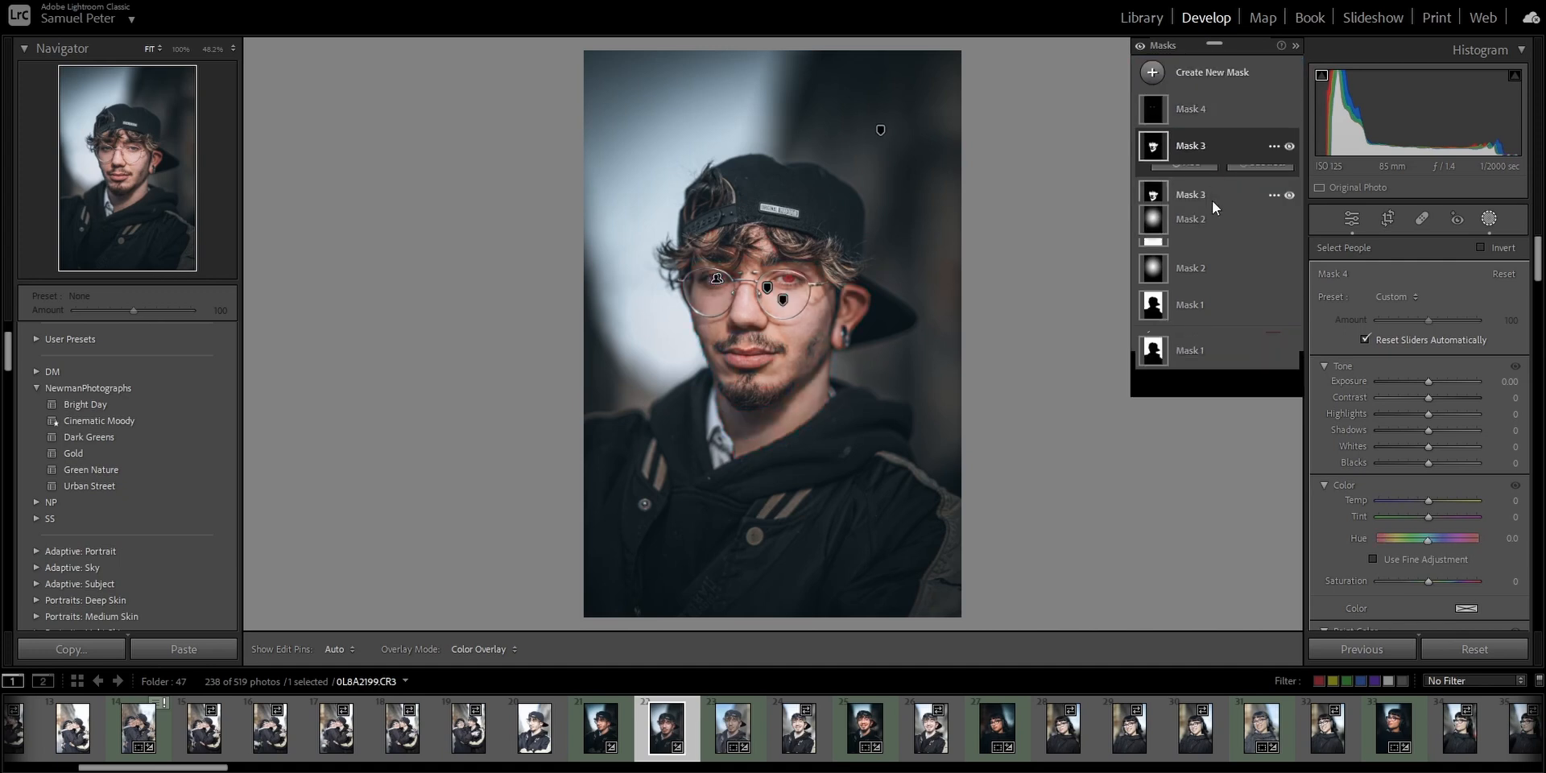
left_click_drag(1213, 203, 1197, 111)
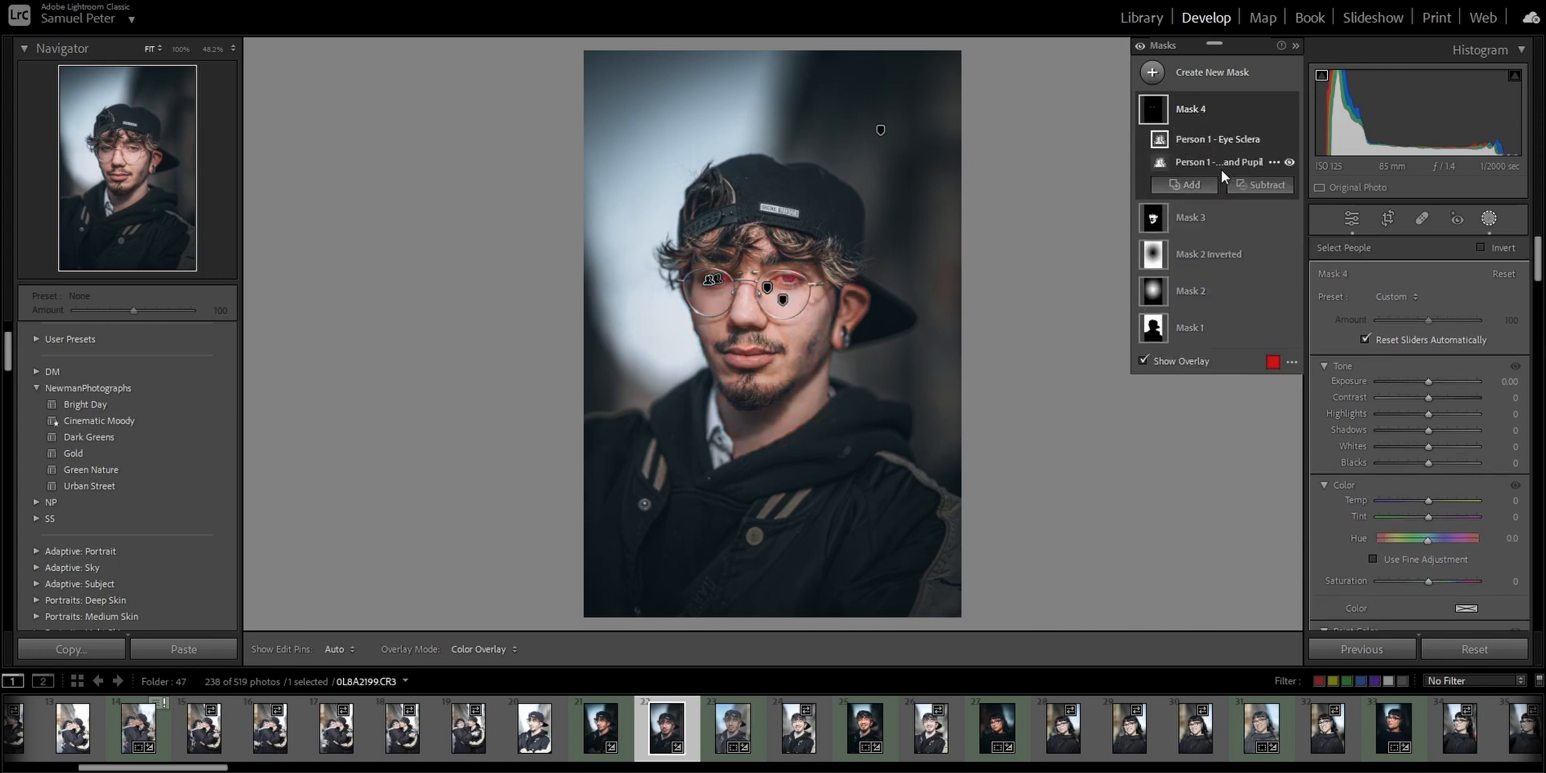
Smooth the face and body skin in Mask 3 by setting its texture to −57, with the overlay hidden.
left_click(1207, 227)
left_click(1185, 360)
scroll(1345, 478, "down", 10)
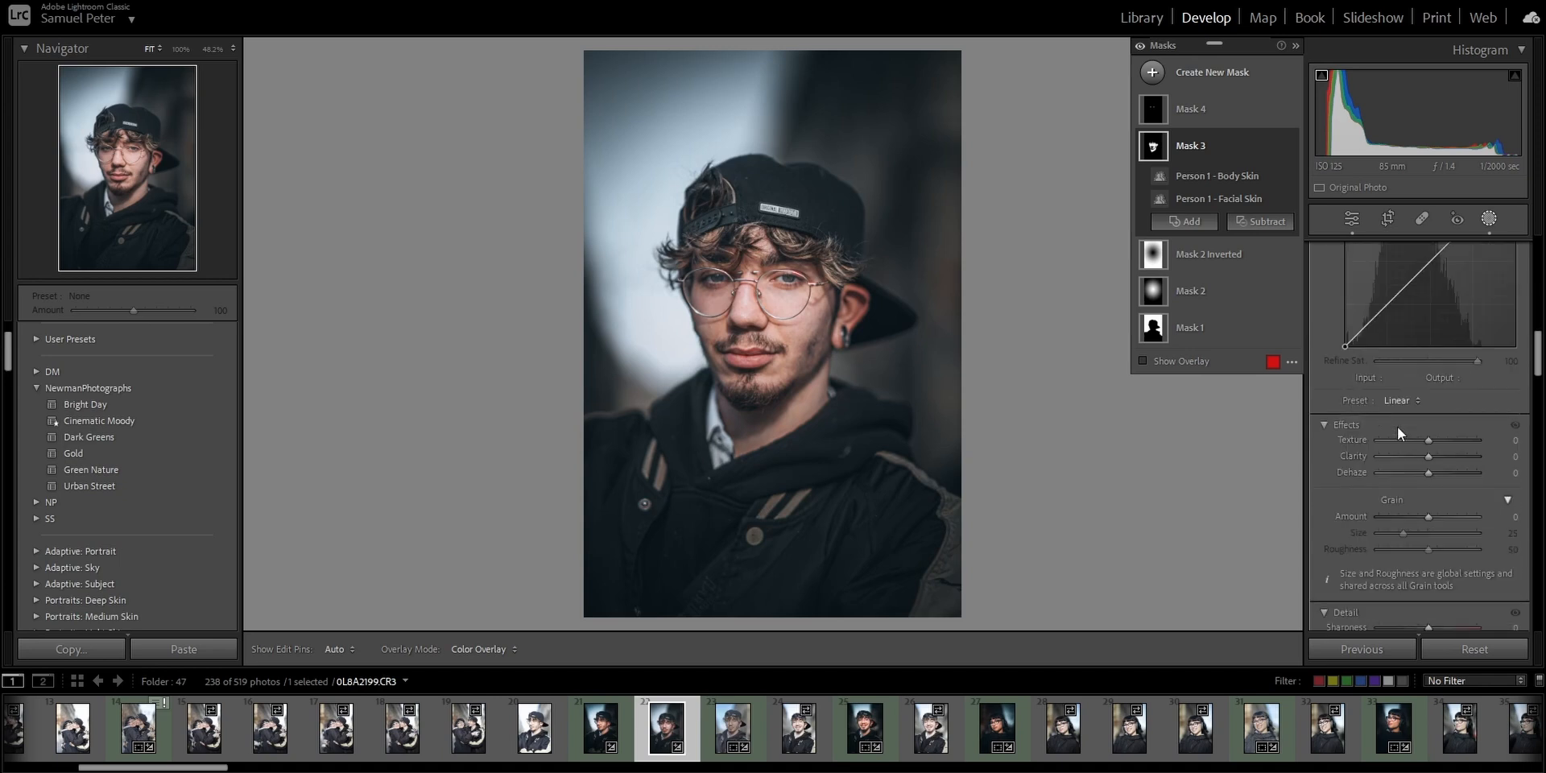
left_click_drag(1427, 442, 1399, 445)
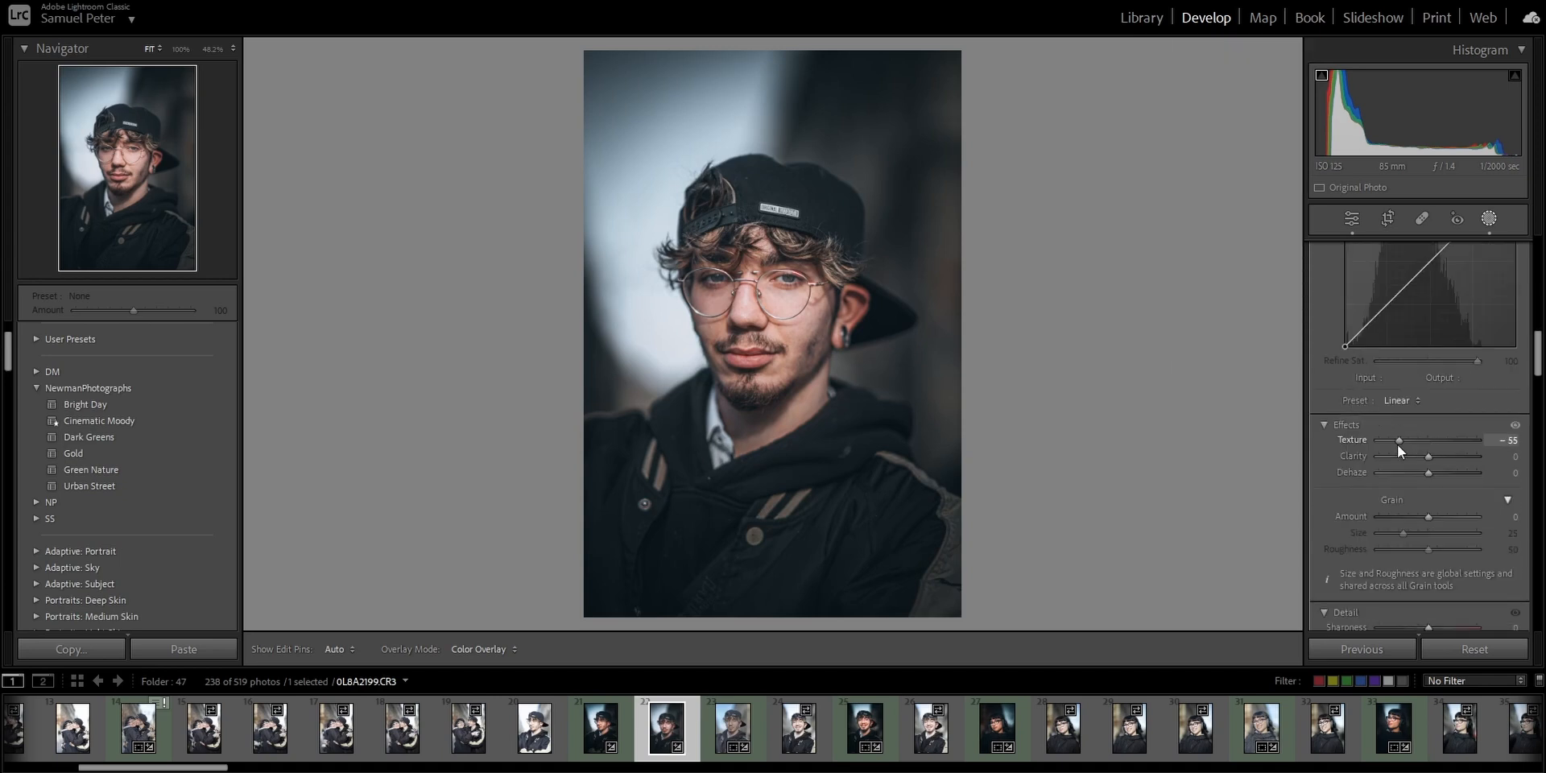
double_click(1403, 443)
left_click(1405, 440)
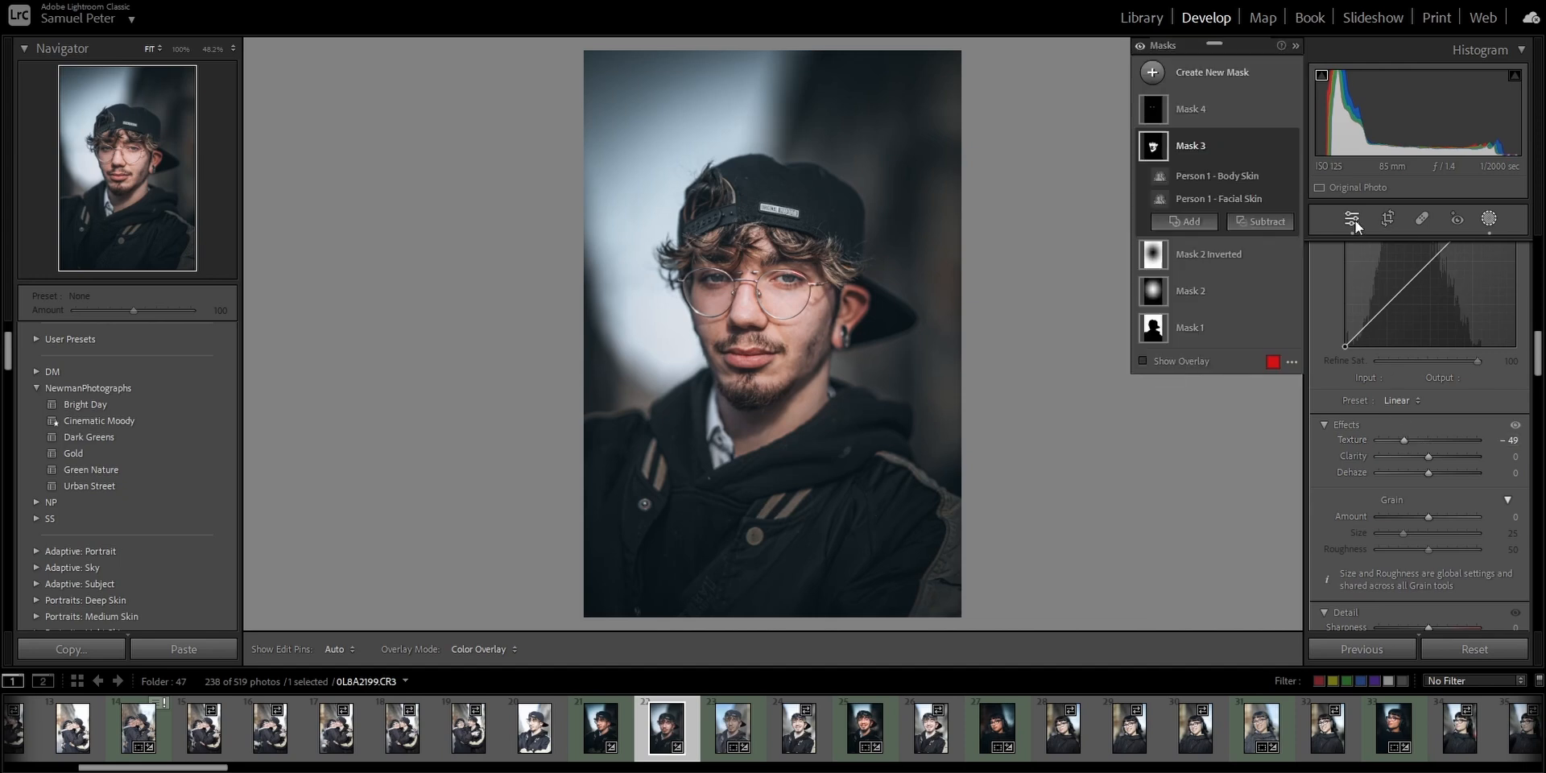
double_click(1404, 440)
left_click(1351, 216)
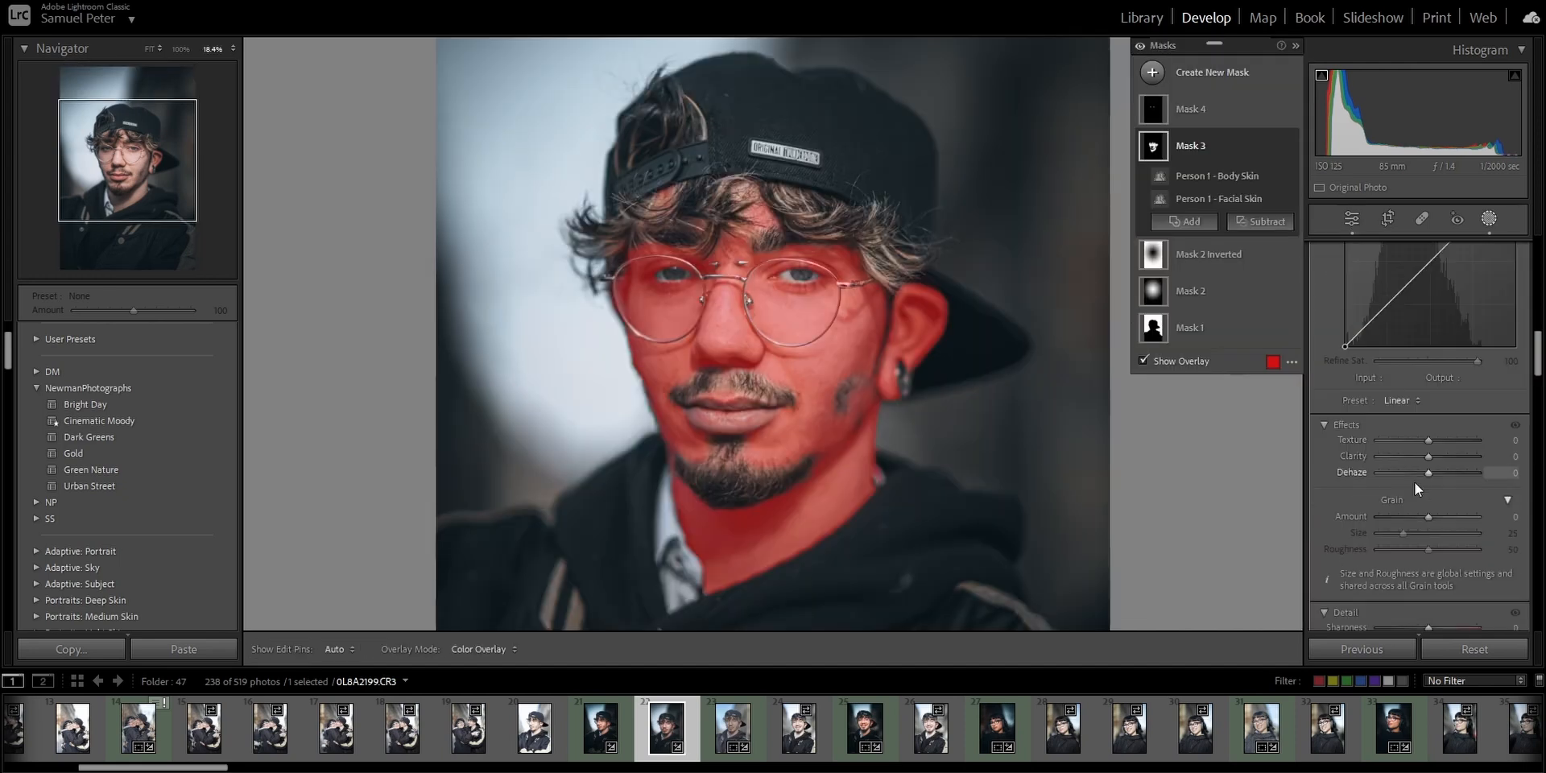
left_click_drag(1431, 442, 1400, 444)
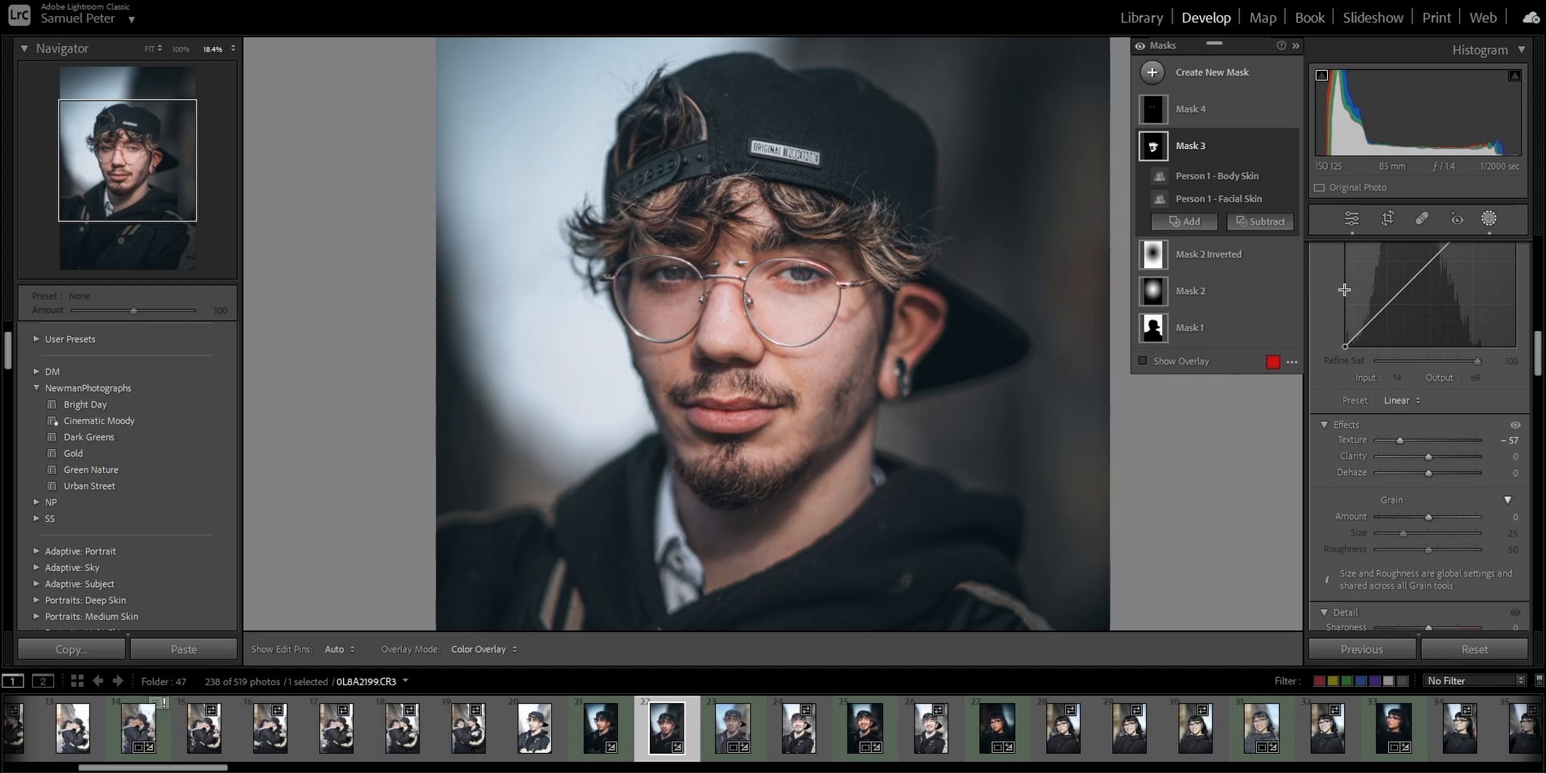
Brighten the eyes in Mask 4 by setting shadows to 79 and whites to 2, with the overlay hidden.
left_click(1209, 113)
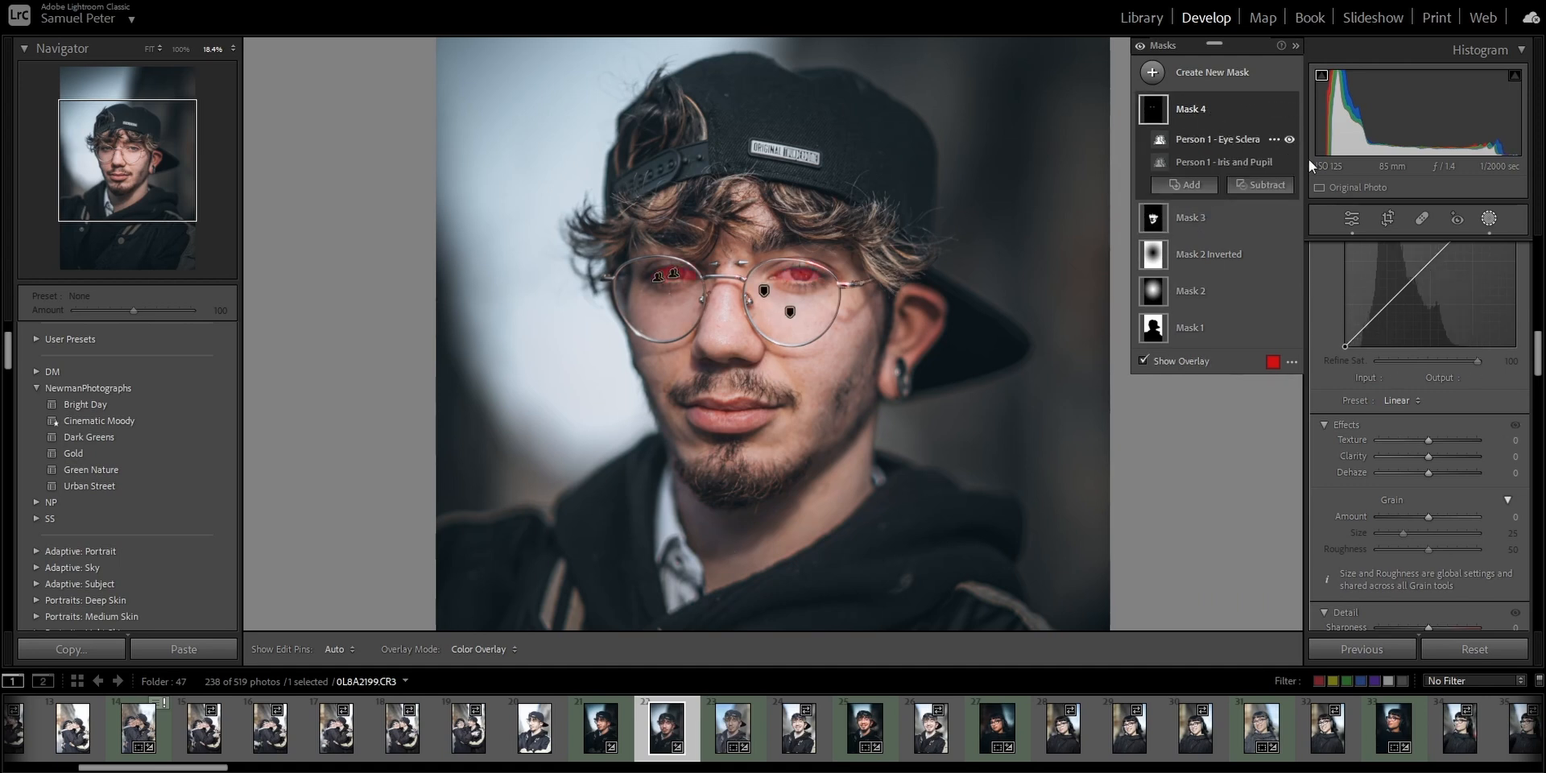
left_click(1188, 364)
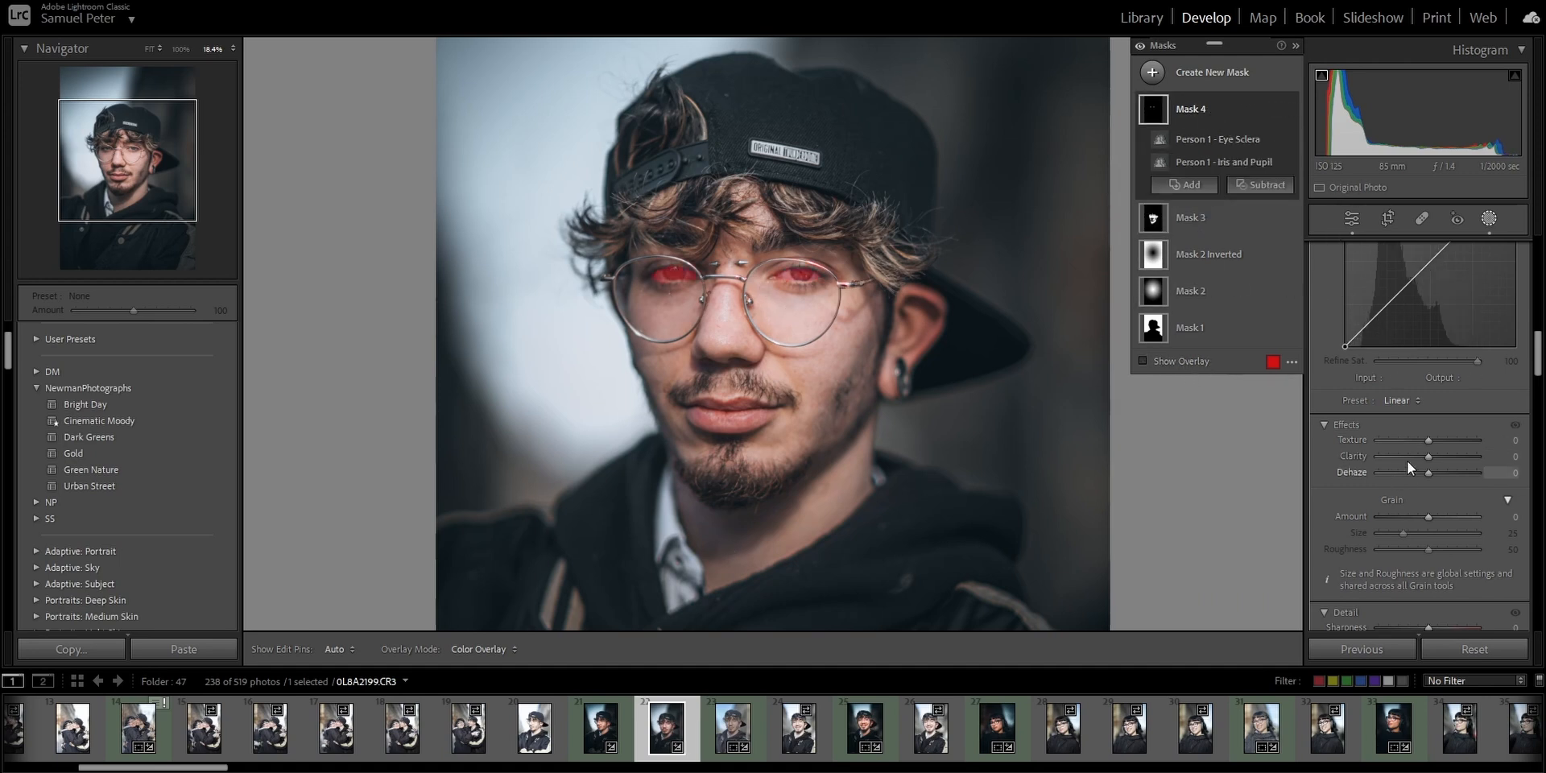
scroll(1407, 465, "up", 5)
mouse_move(1428, 410)
left_mouse_down()
mouse_move(1488, 412)
mouse_move(1431, 424)
left_mouse_up()
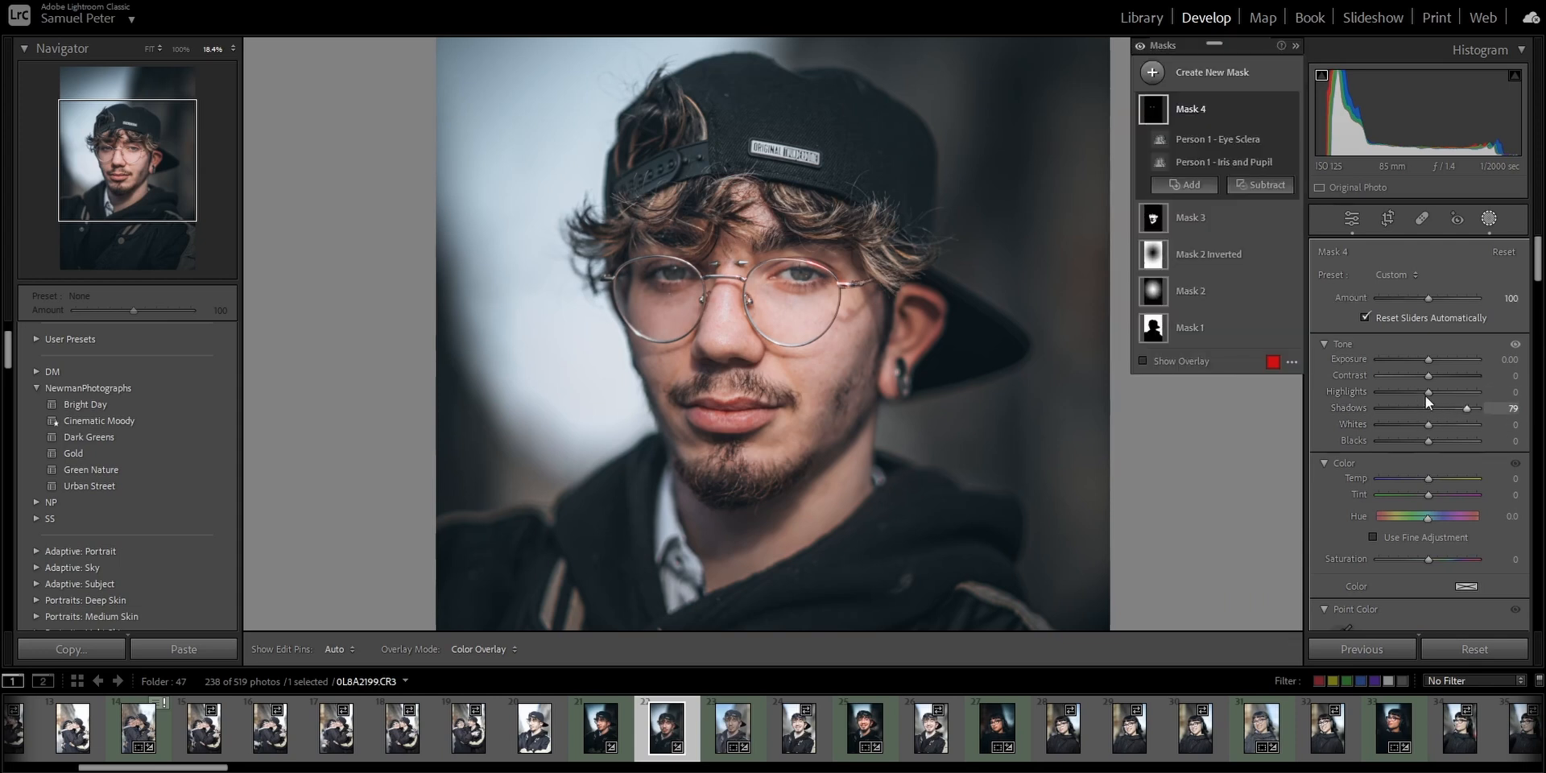
left_click_drag(1426, 427, 1430, 428)
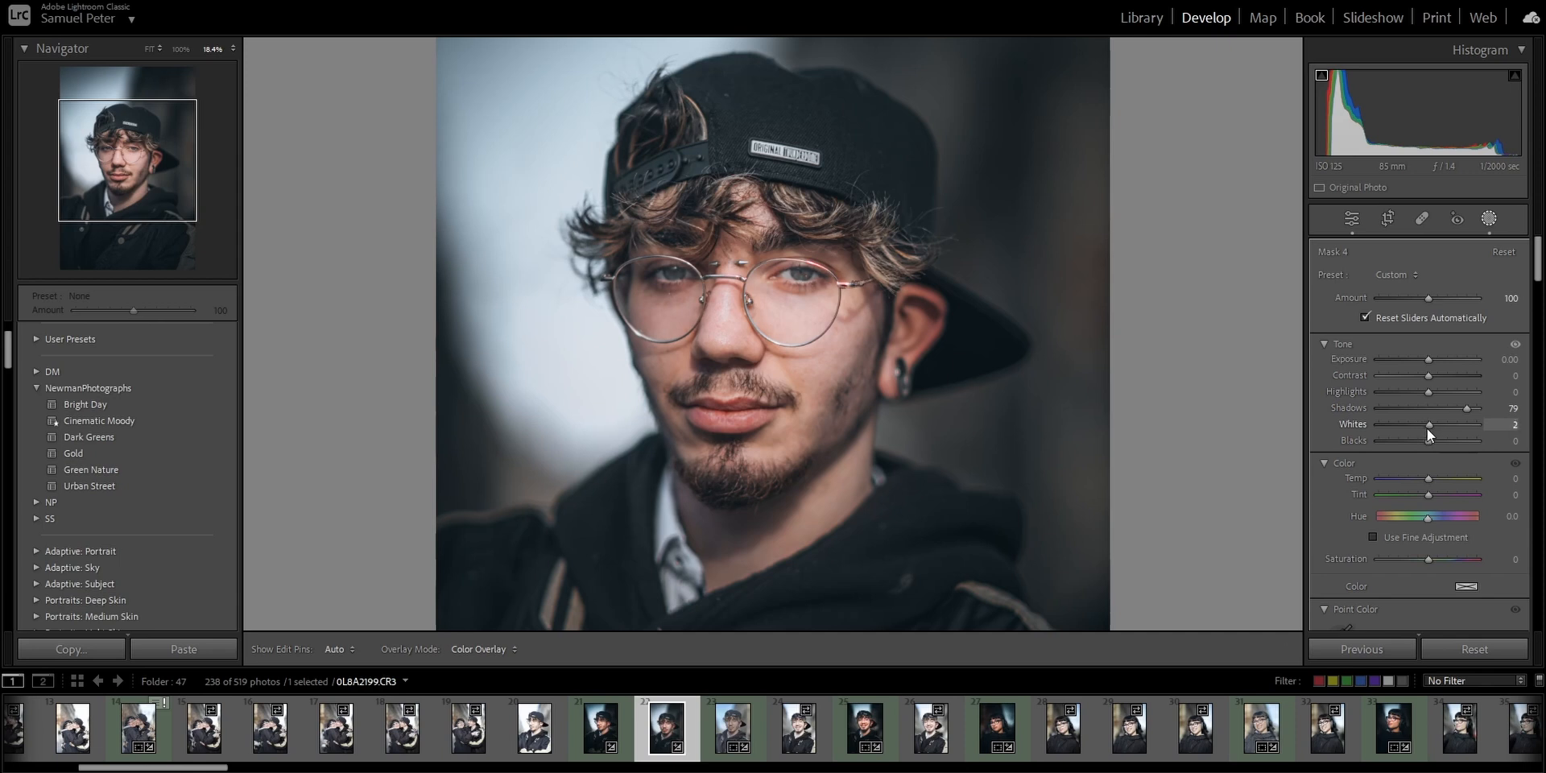
Set the eye mask's texture to 77 and return to the full view of the portrait.
scroll(1378, 523, "down", 6)
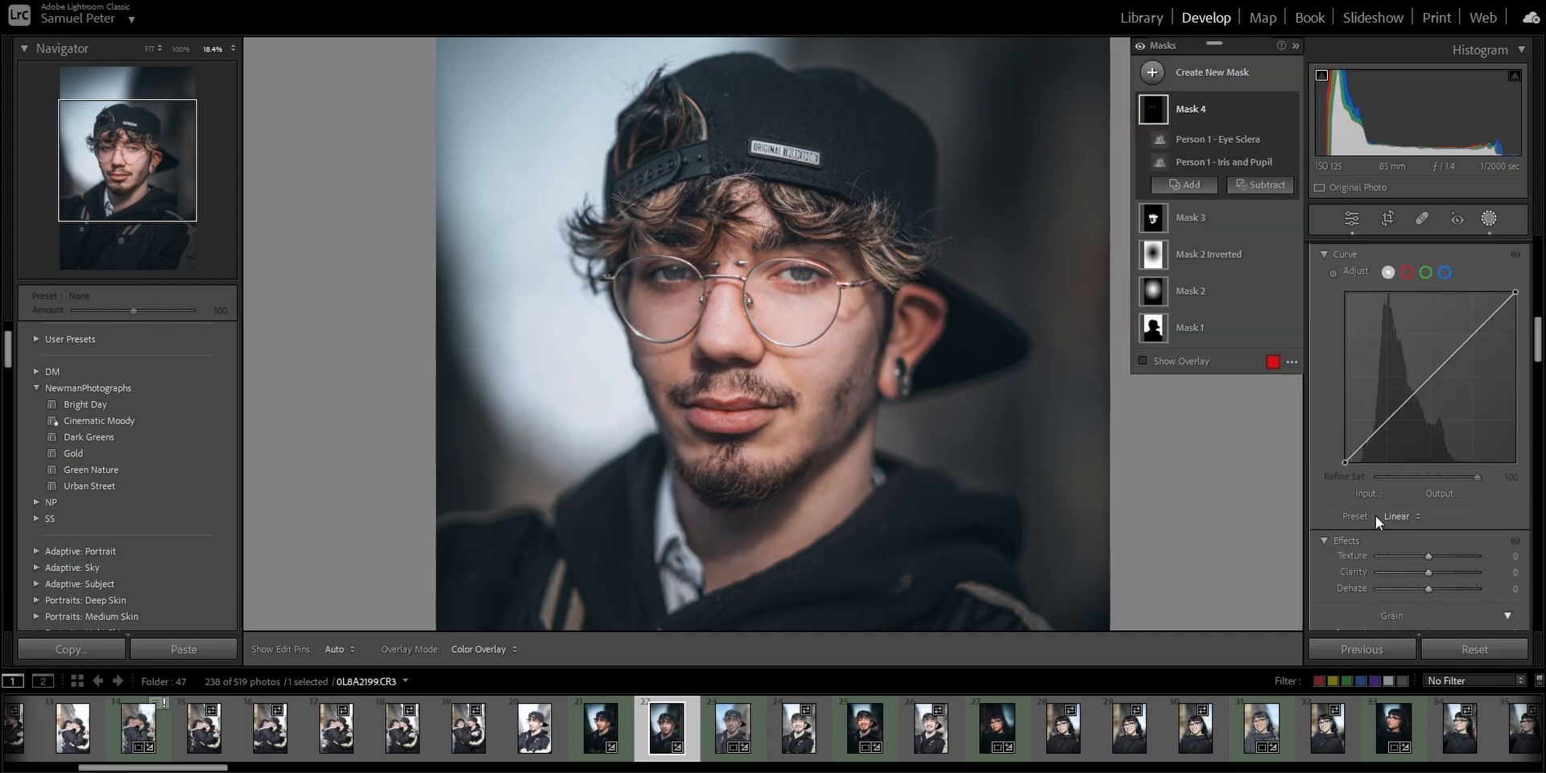
left_click_drag(1429, 558, 1459, 558)
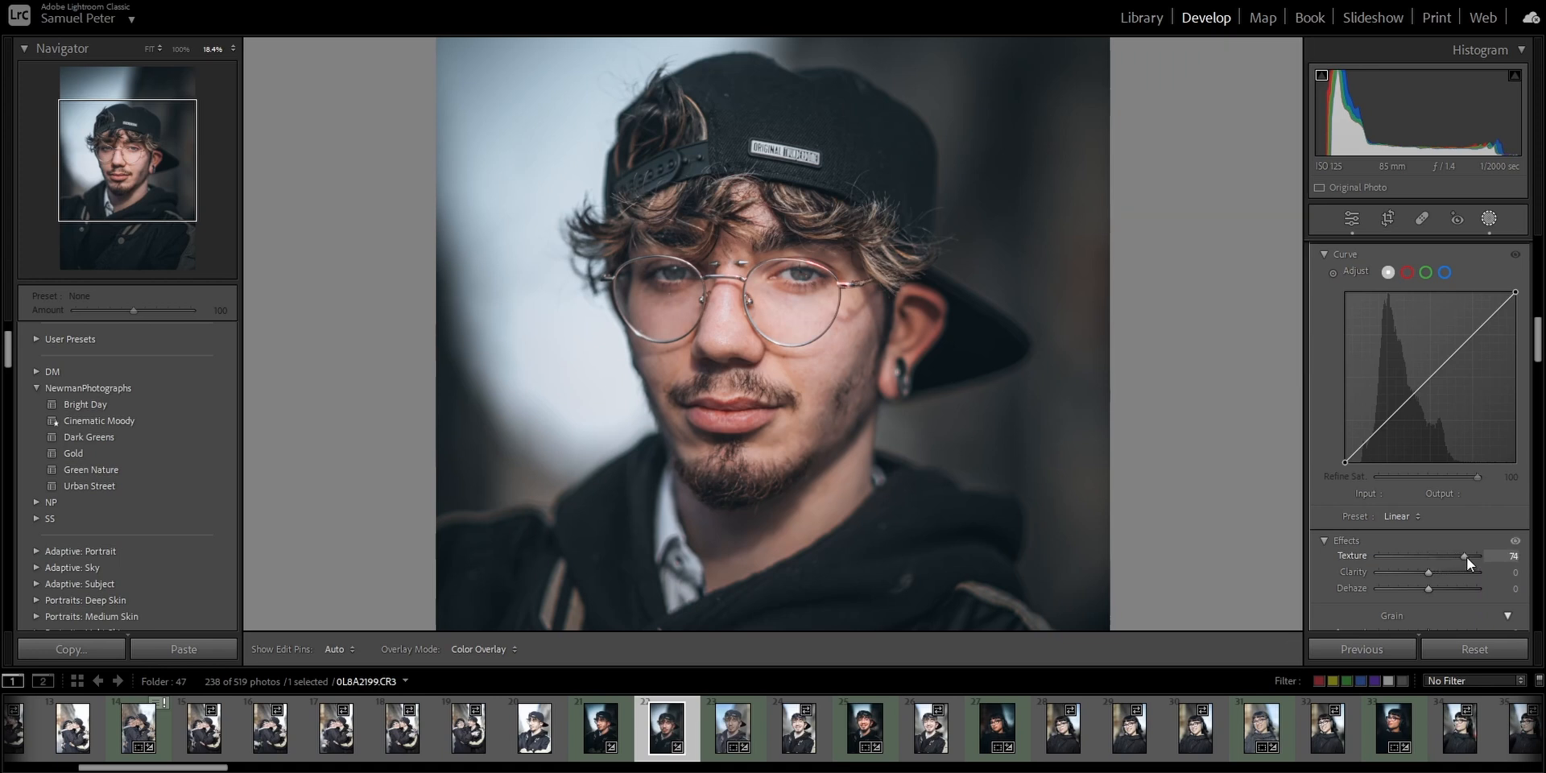
left_click_drag(1468, 557, 1468, 557)
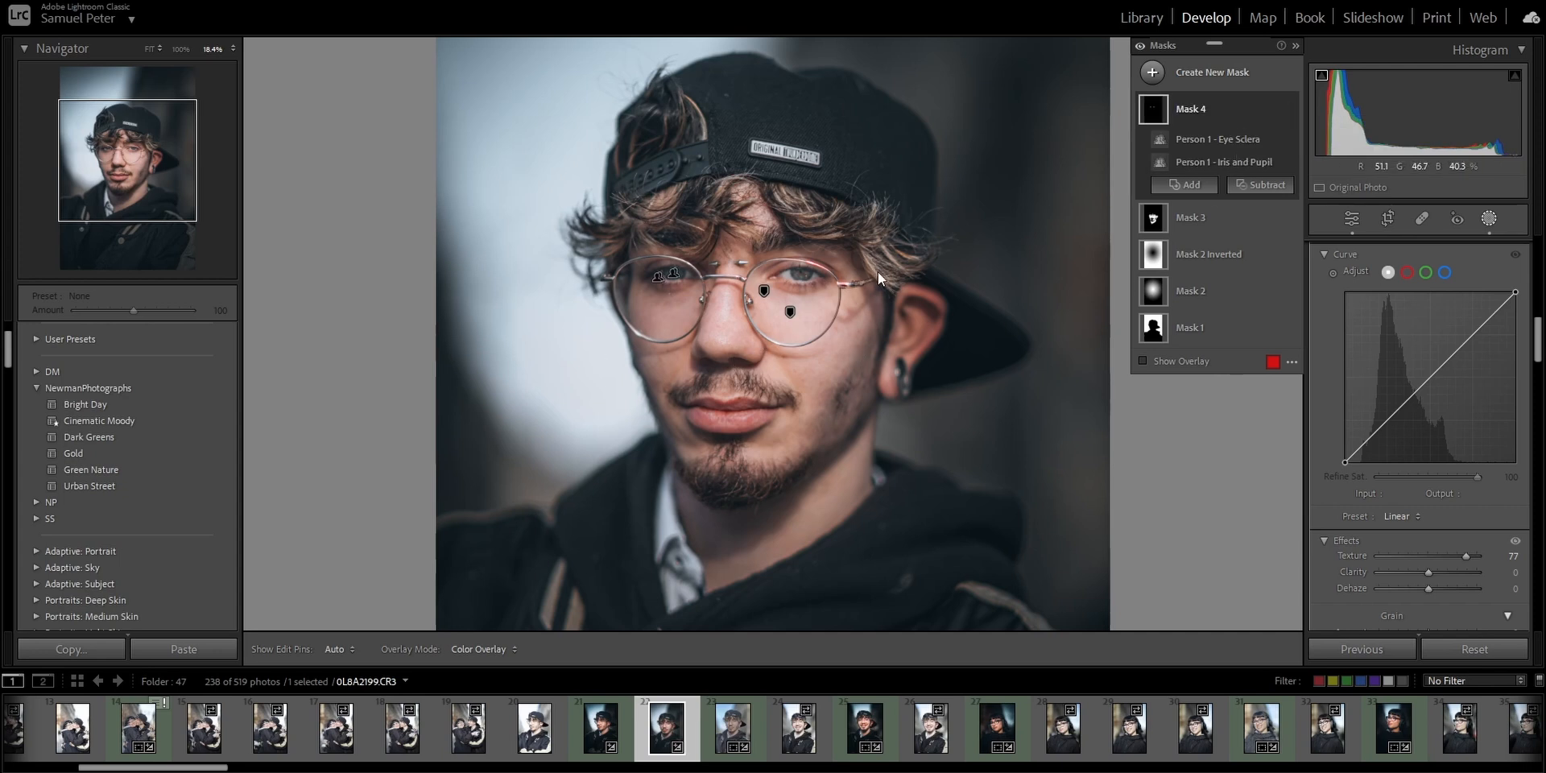
key("z")
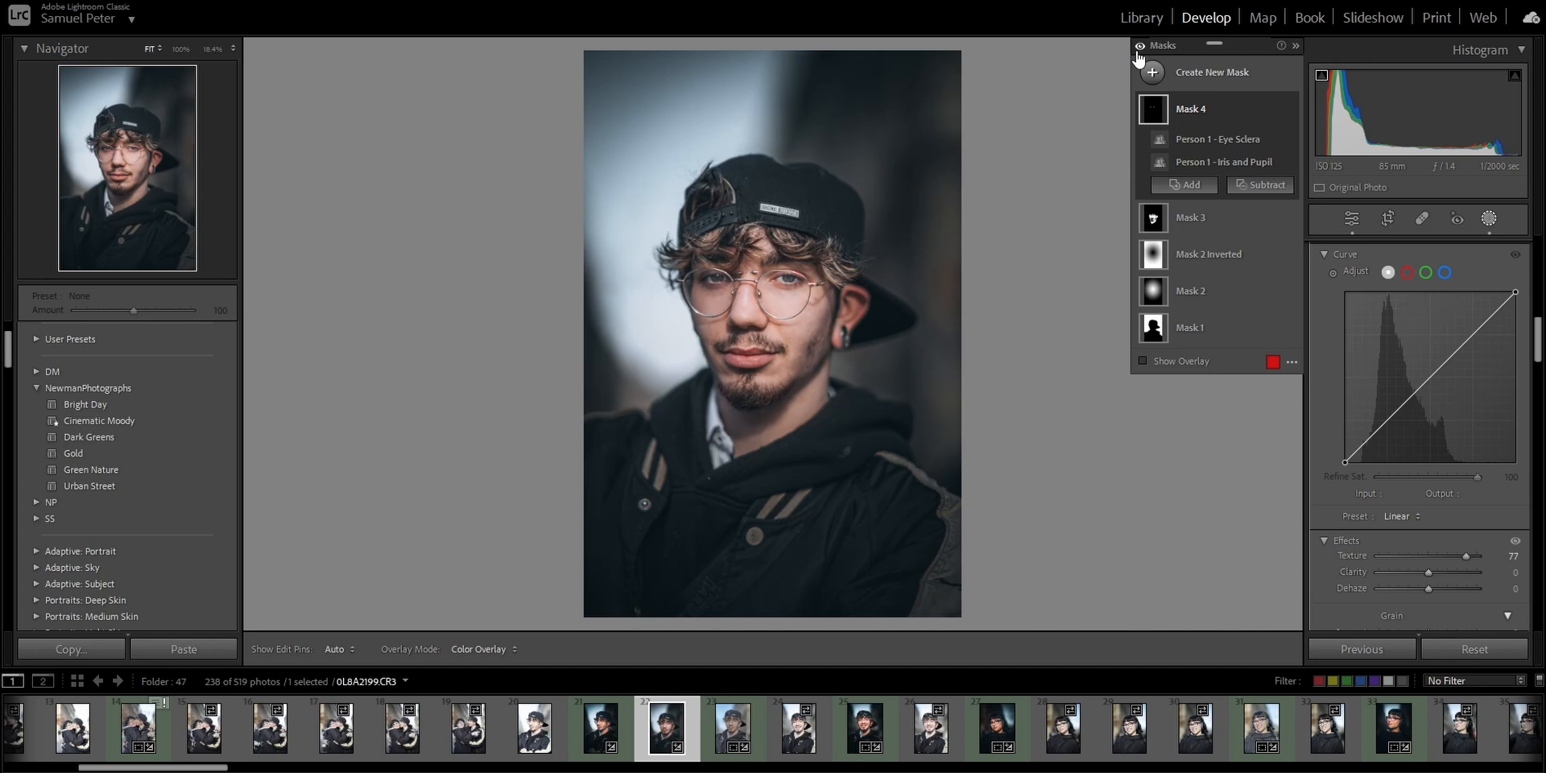
Compare the portrait with all masks switched off and on, and return to the global adjustments.
left_click(1139, 47)
left_click(1139, 47)
left_click(1353, 218)
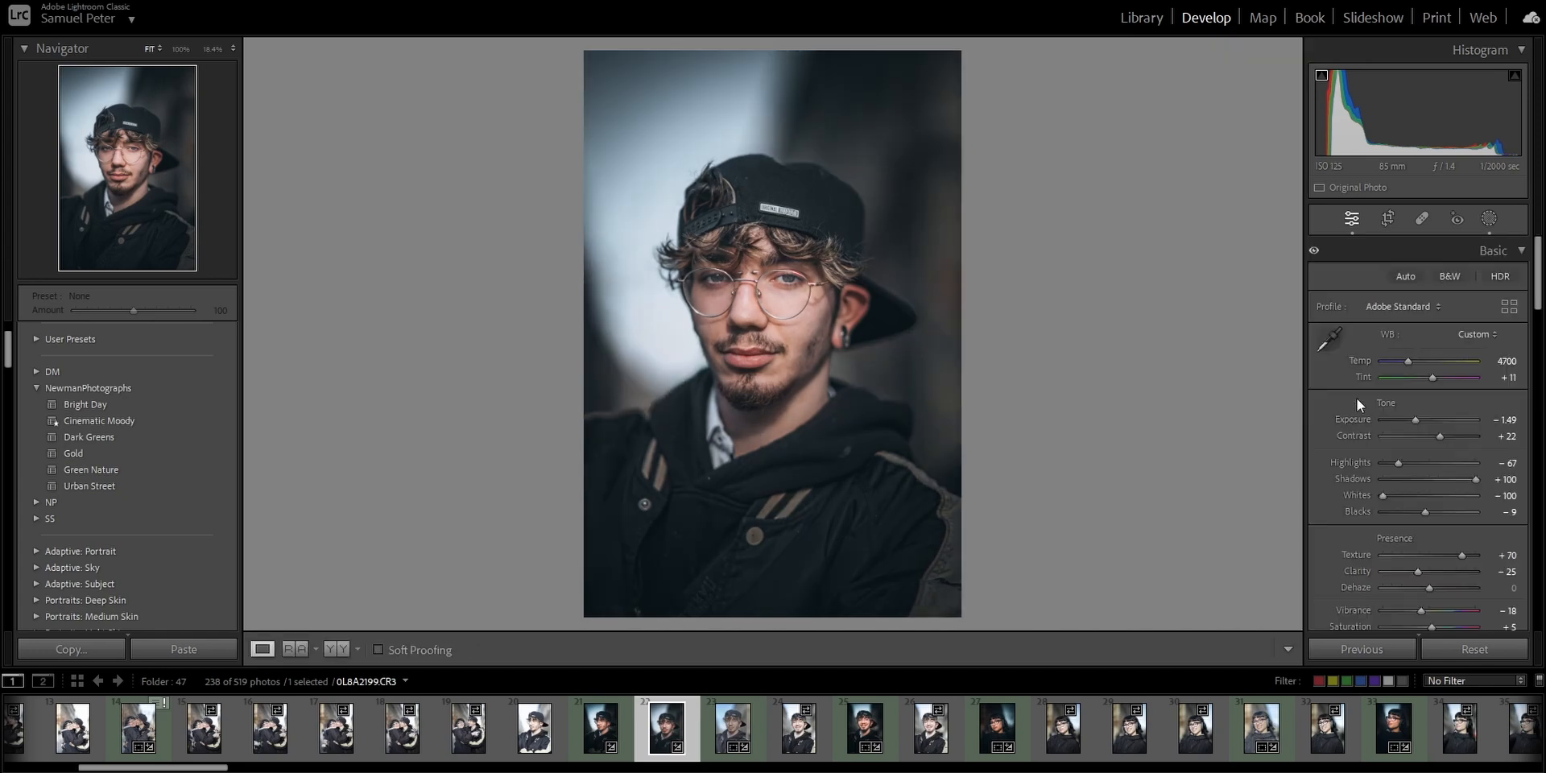
Warm the whole photo by setting the temperature to 5000, and deepen its dark tones by setting blacks to −37.
scroll(1354, 387, "down", 20)
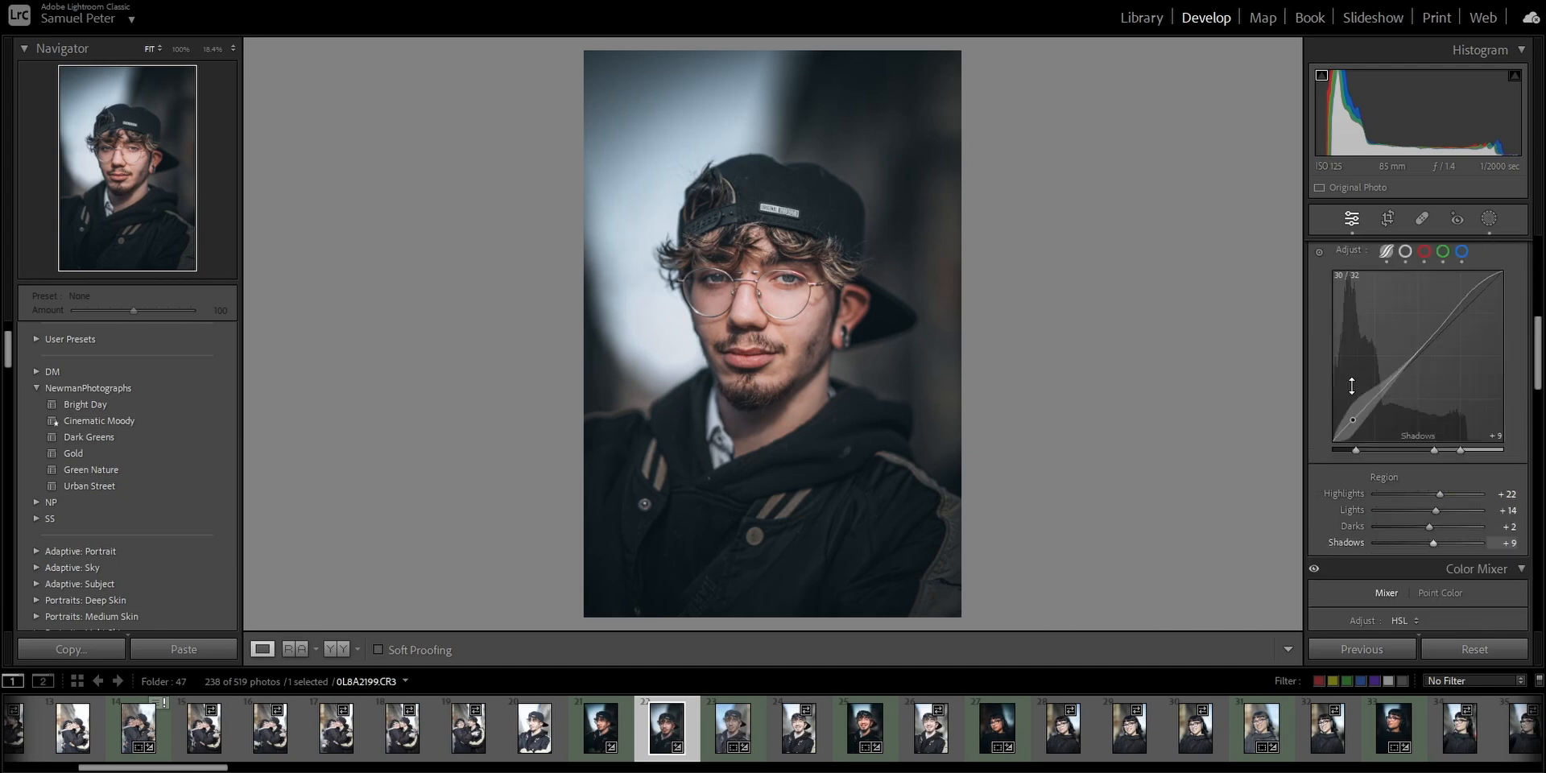
scroll(1361, 430, "up", 5)
scroll(1361, 428, "up", 15)
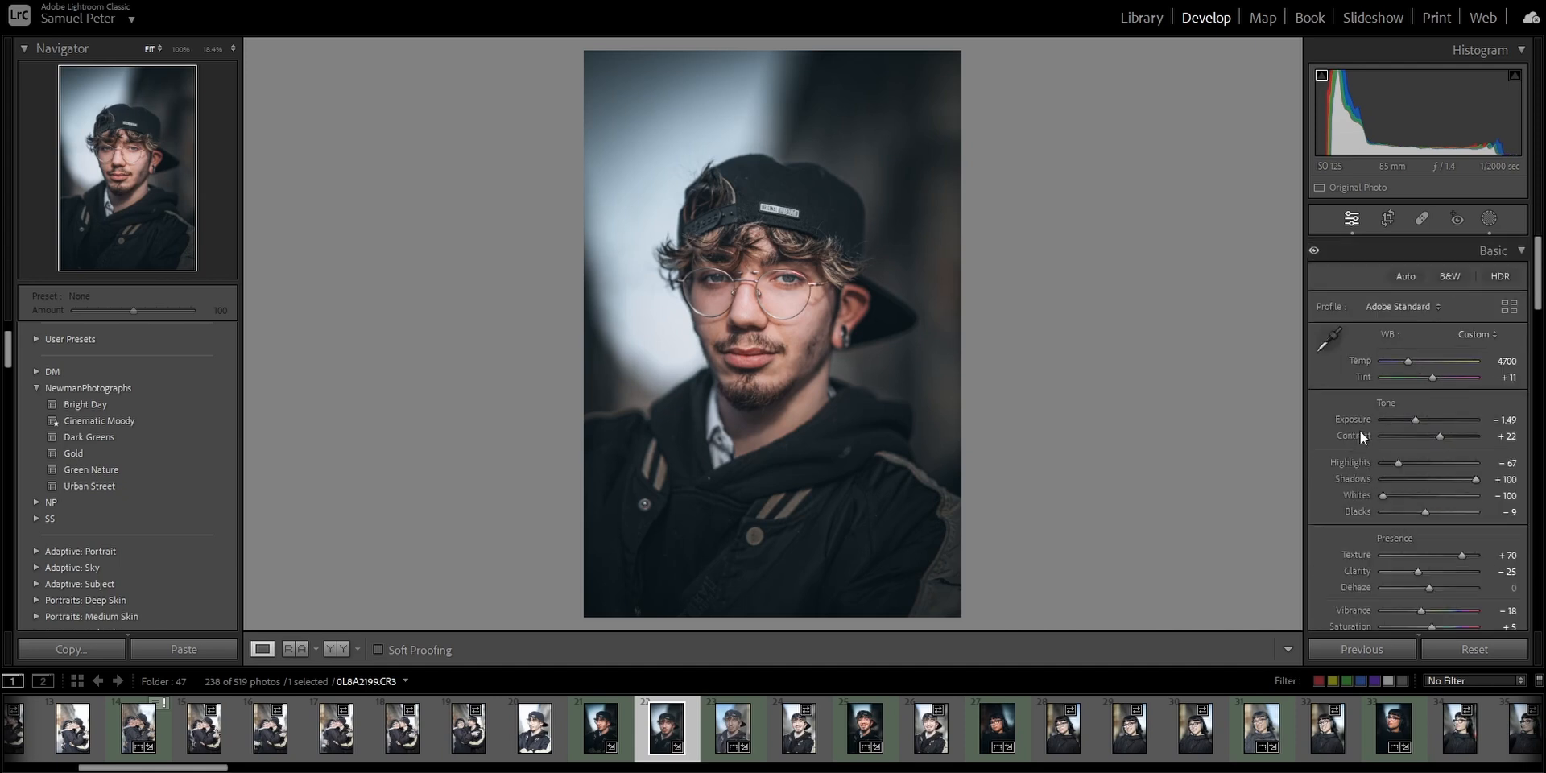
left_click_drag(1410, 364, 1412, 366)
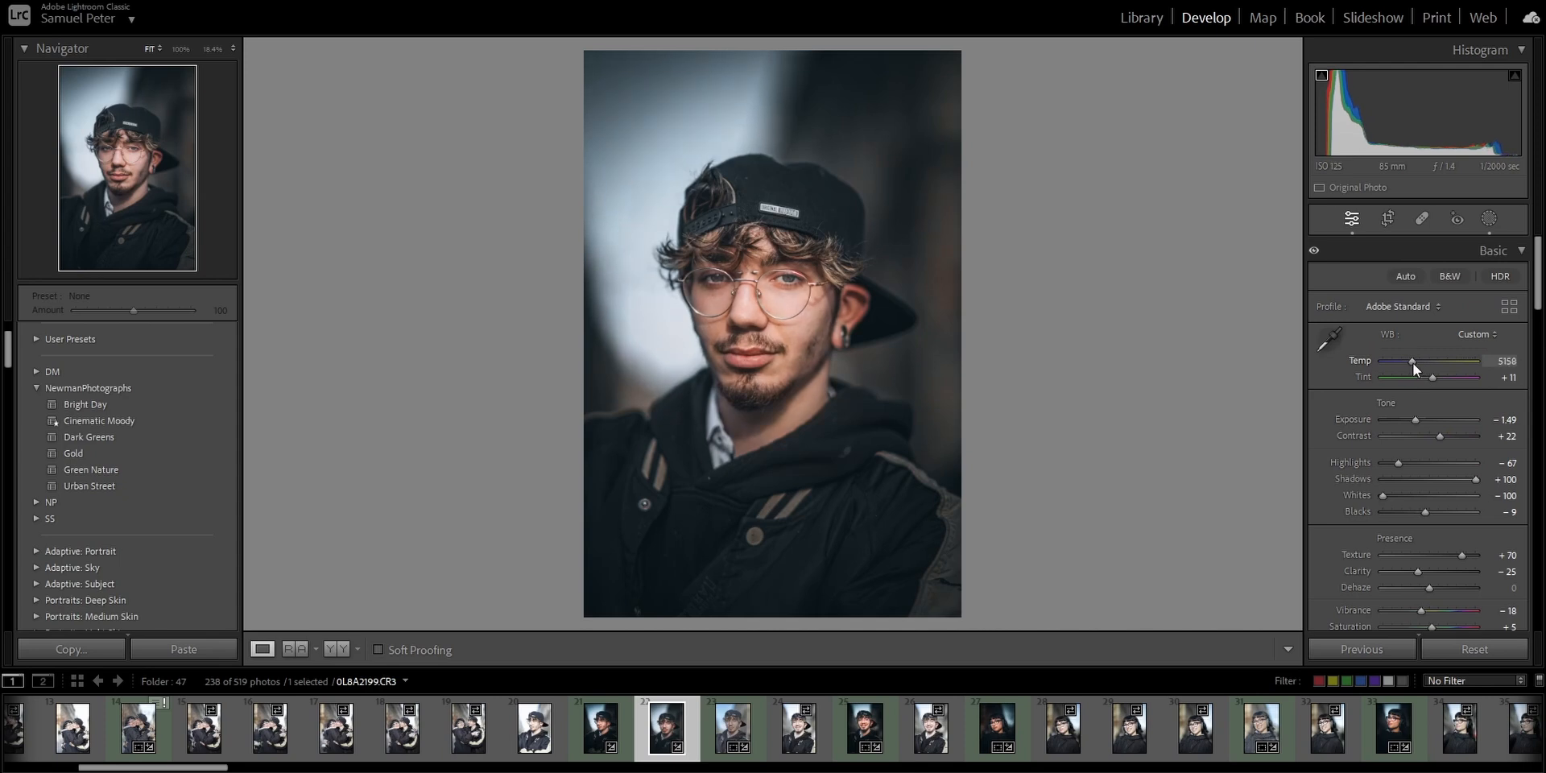
scroll(1386, 481, "down", 10)
scroll(1386, 485, "up", 6)
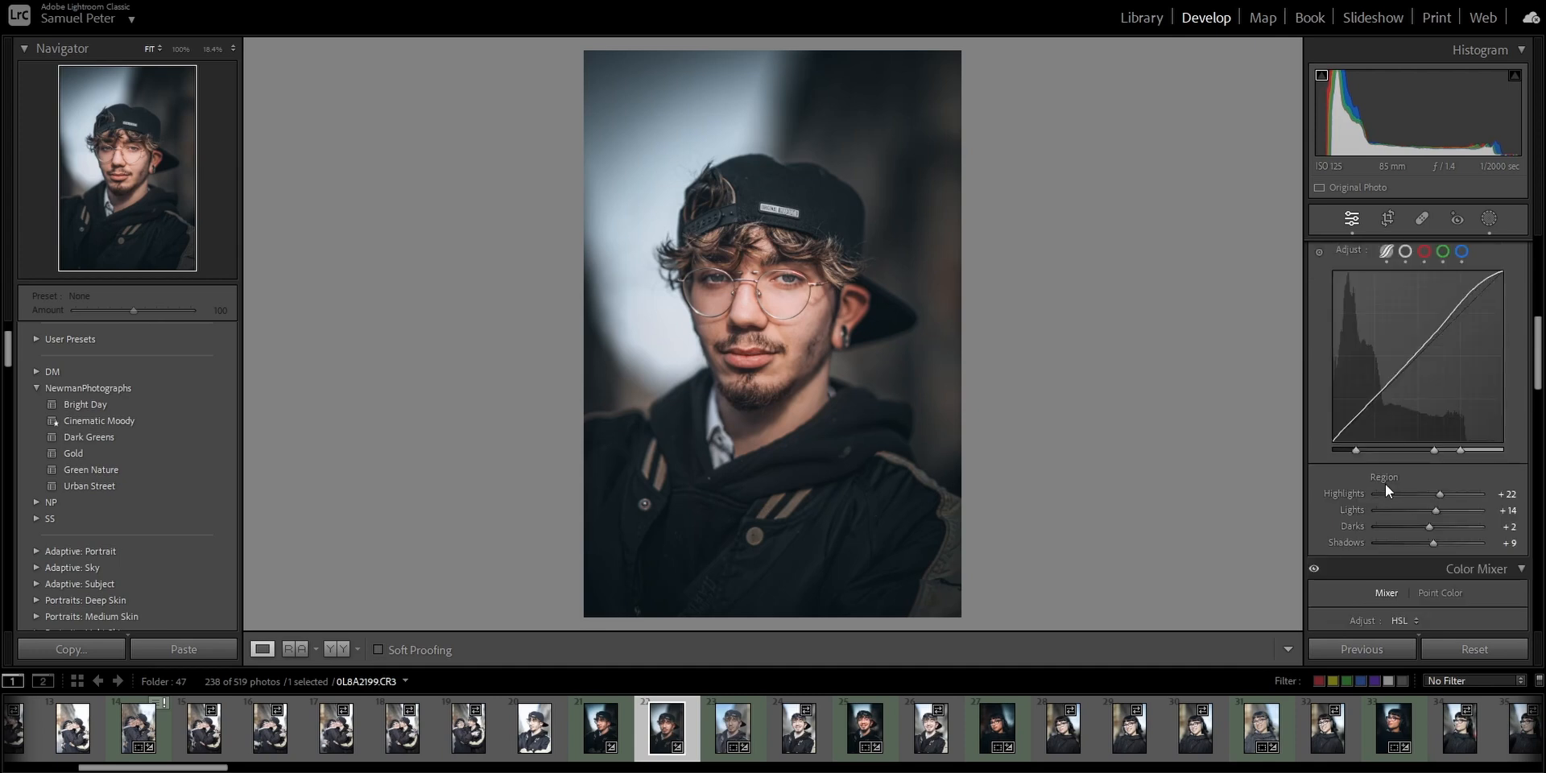
left_click_drag(1419, 304, 1408, 307)
scroll(1352, 441, "down", 8)
scroll(1352, 472, "up", 10)
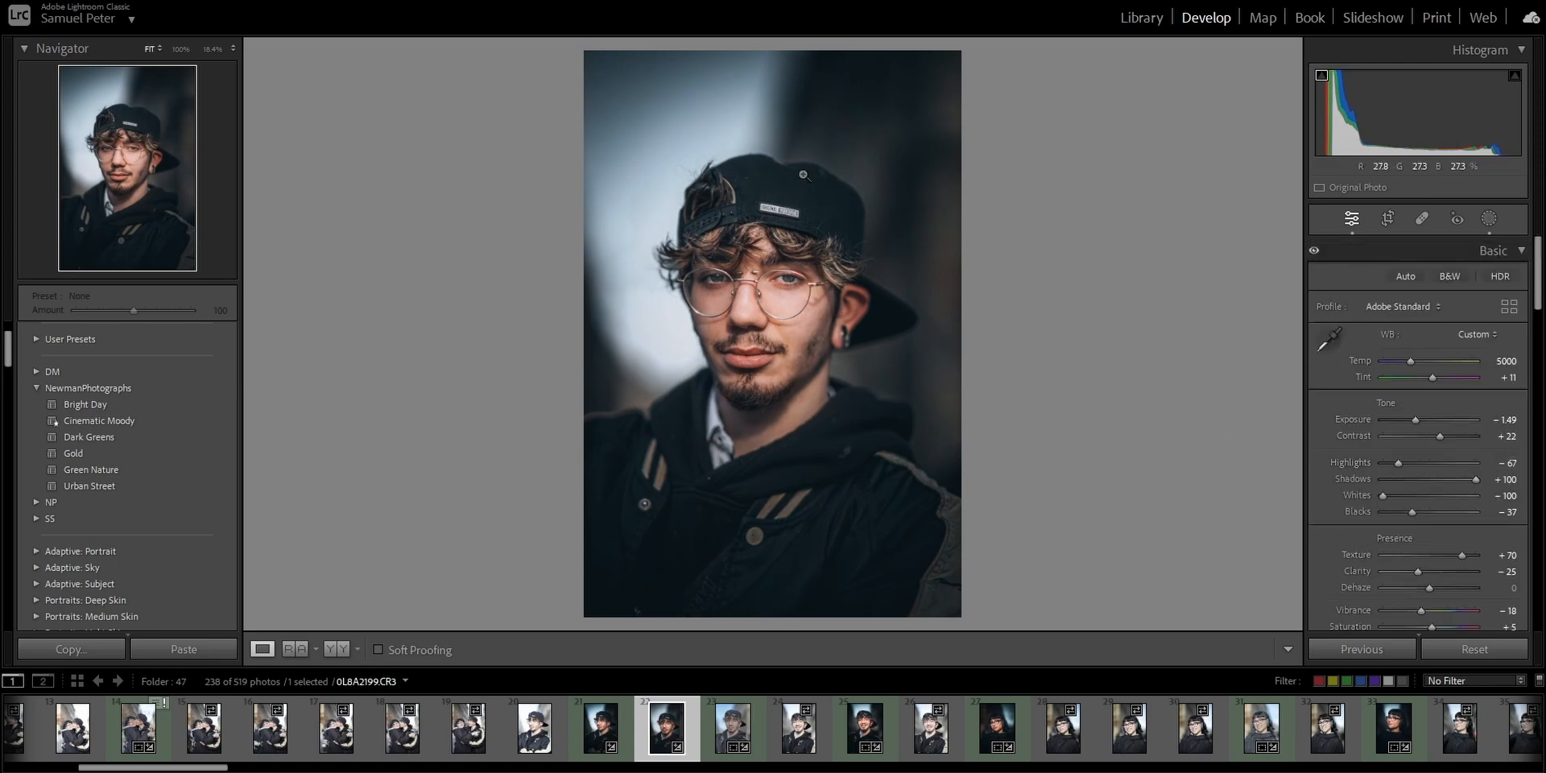
Compare the original and edited portrait side by side, examining the face closely before returning to the full view.
left_click(335, 649)
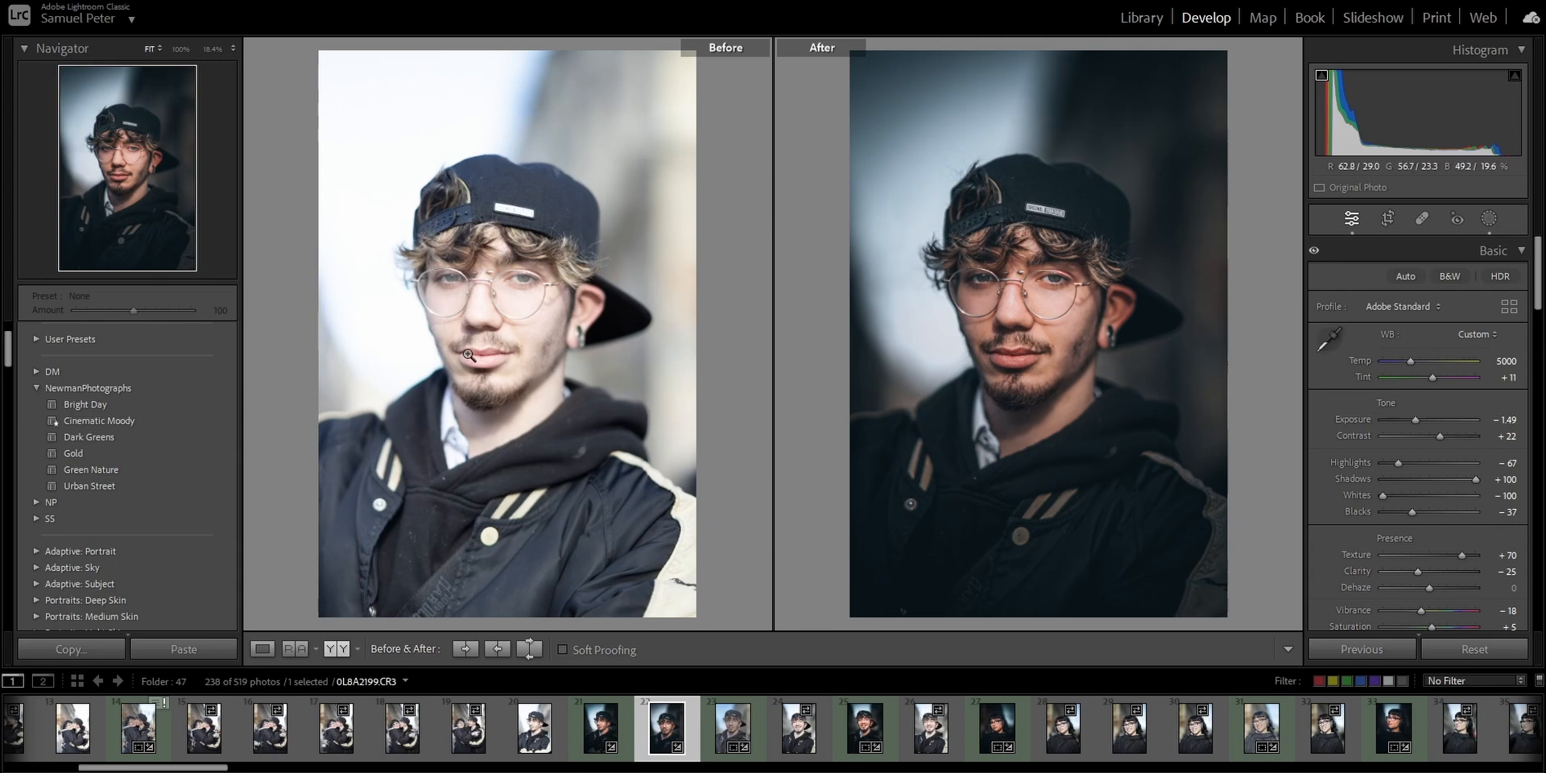
left_click(497, 297)
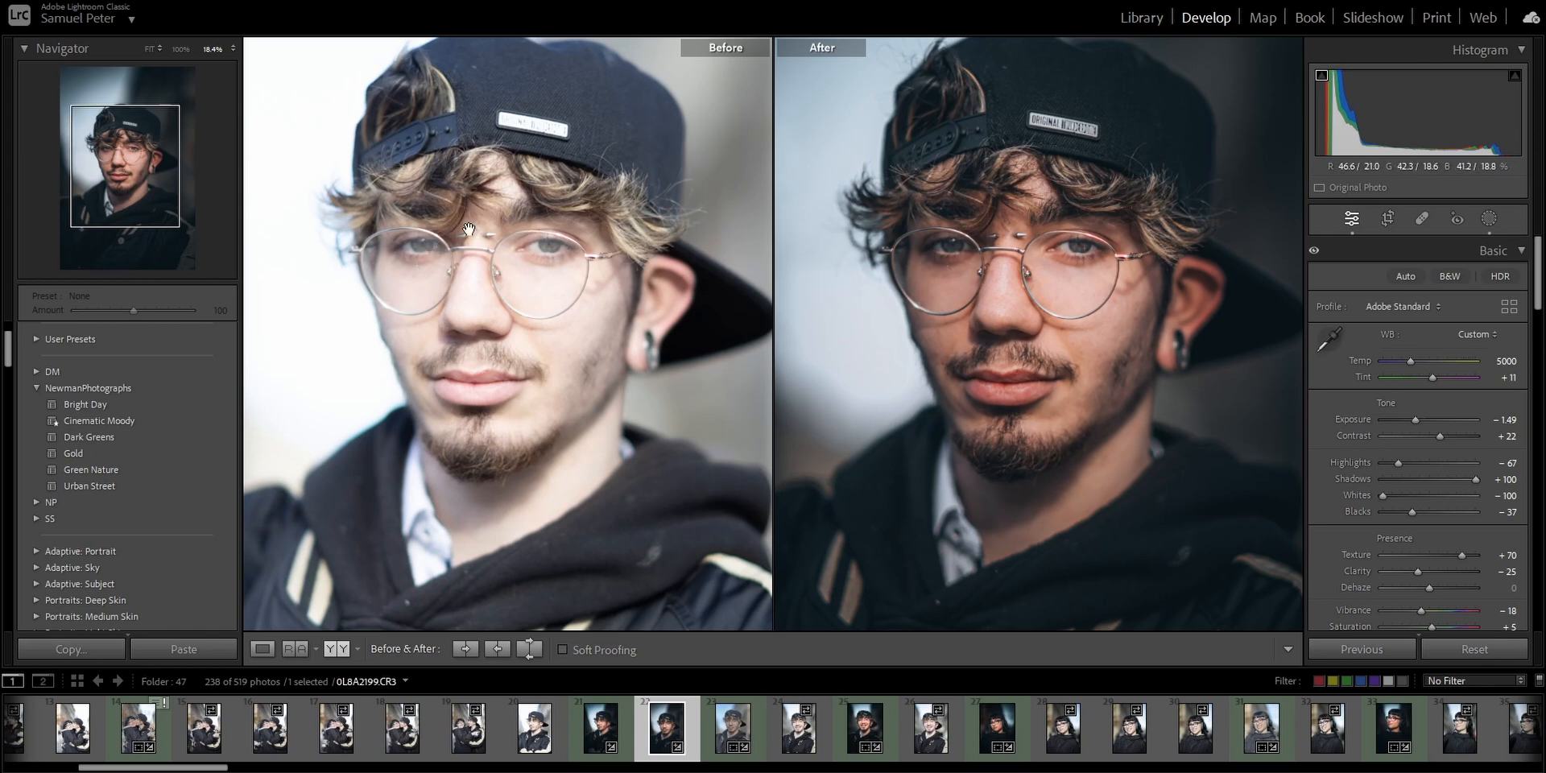
left_click(518, 239)
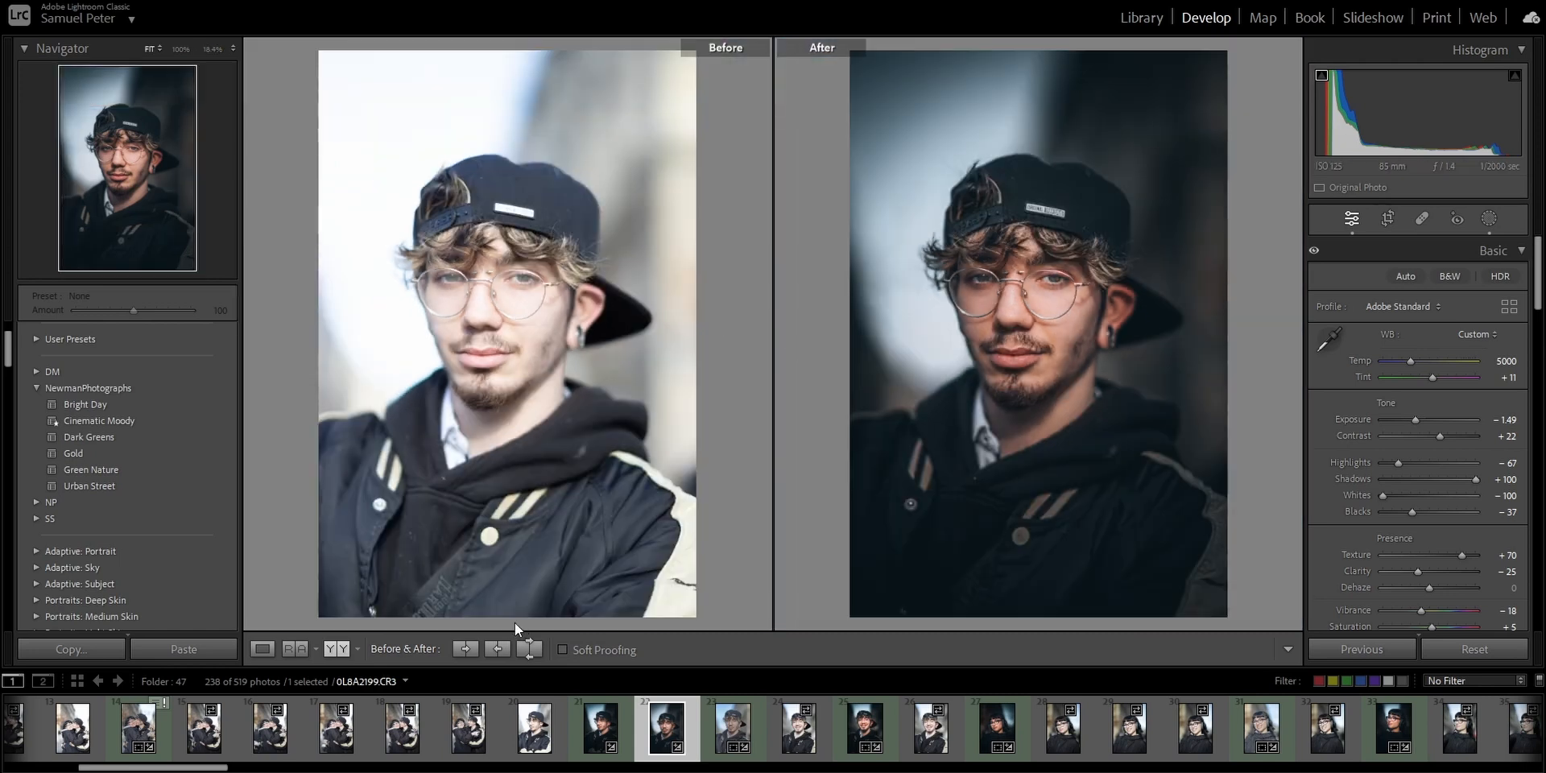